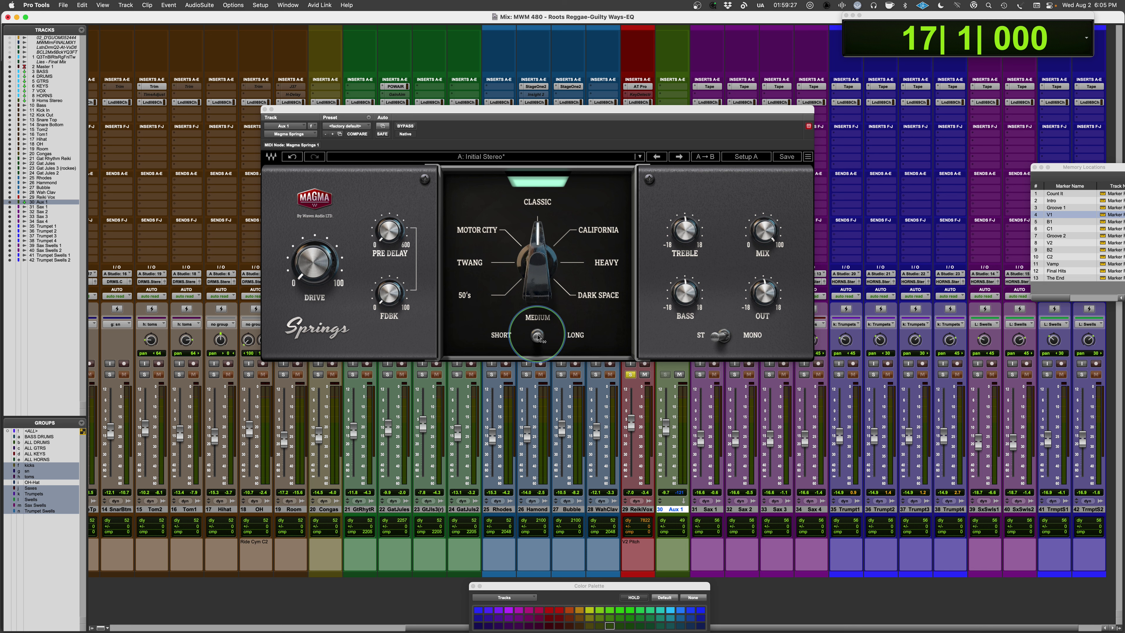
{"action": "left_click_drag", "start_coordinate": [538, 337], "coordinate": [388, 229]}
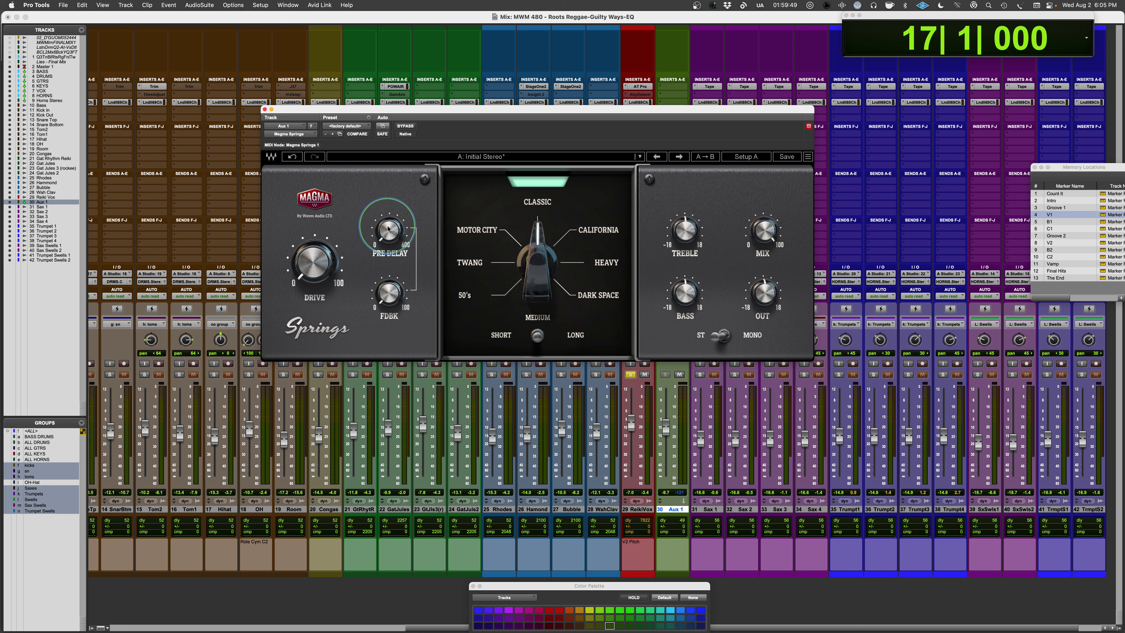
{"action": "mouse_move", "coordinate": [388, 229]}
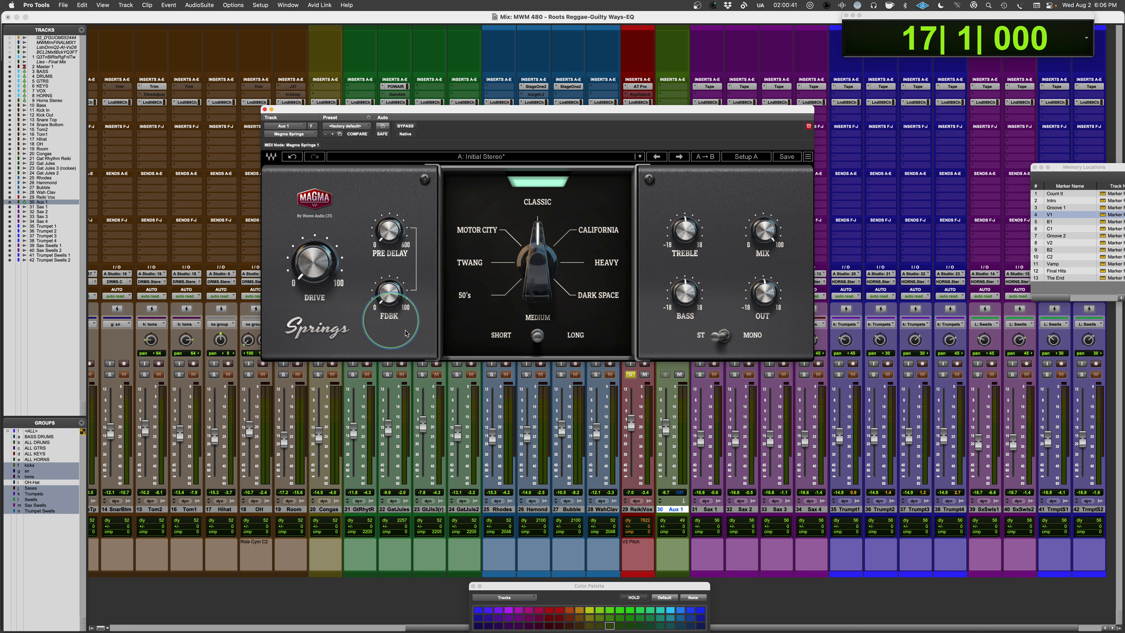
{"action": "mouse_move", "coordinate": [316, 261]}
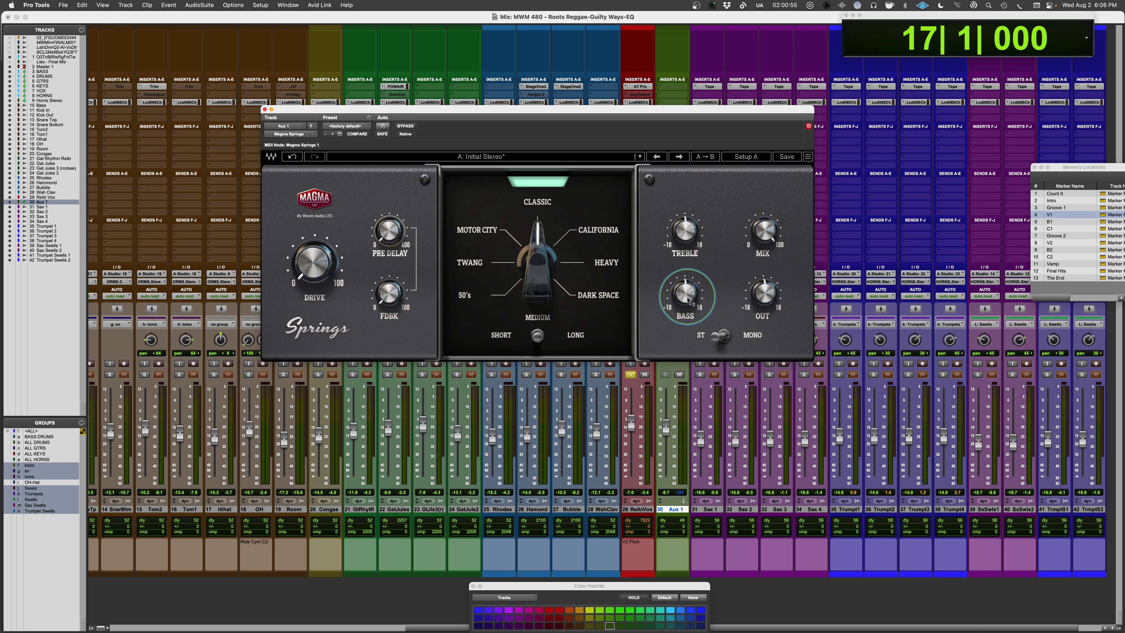
{"action": "mouse_move", "coordinate": [689, 302]}
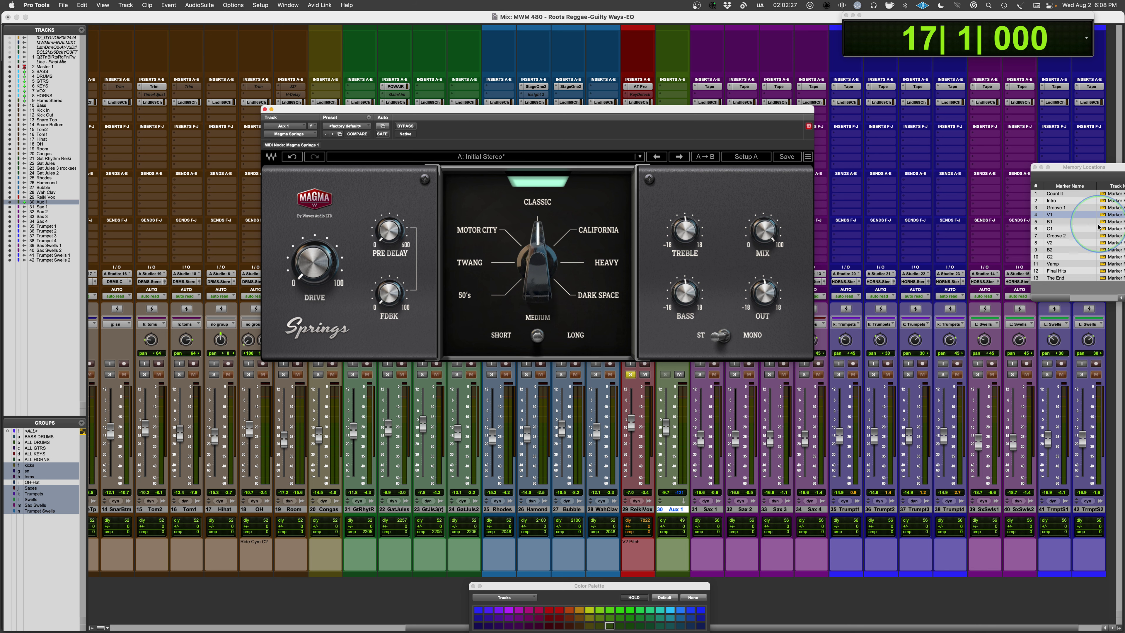
Step: Move the Magma Springs window clear of the Aux 1 channel's meters and start playback from bar 17
{"action": "left_click", "coordinate": [1076, 208]}
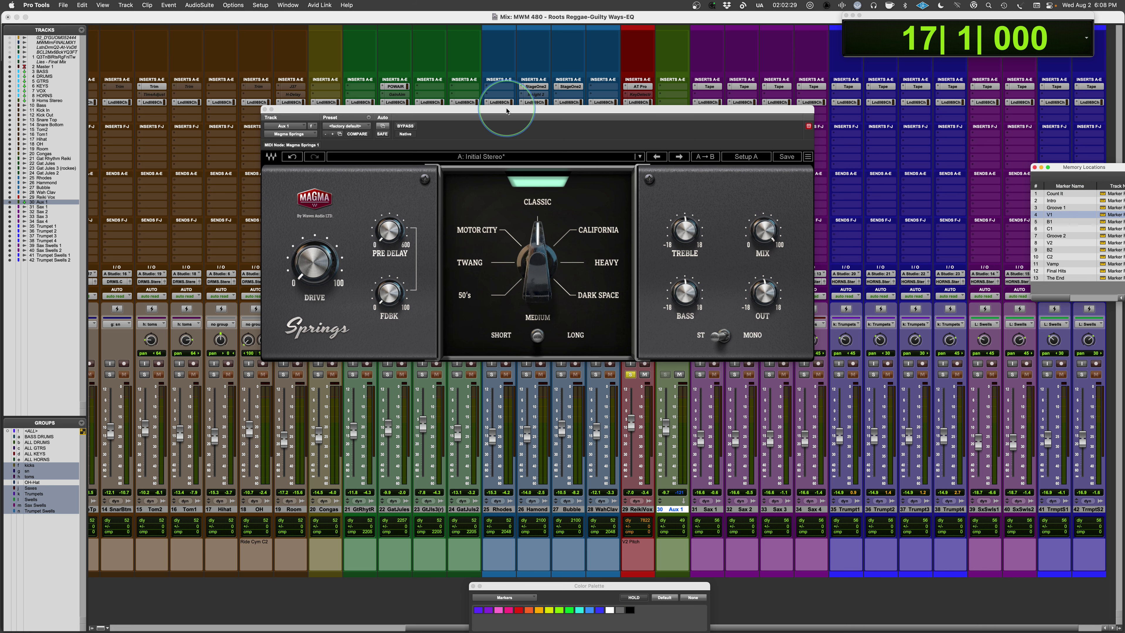
{"action": "left_click_drag", "start_coordinate": [502, 110], "coordinate": [379, 83]}
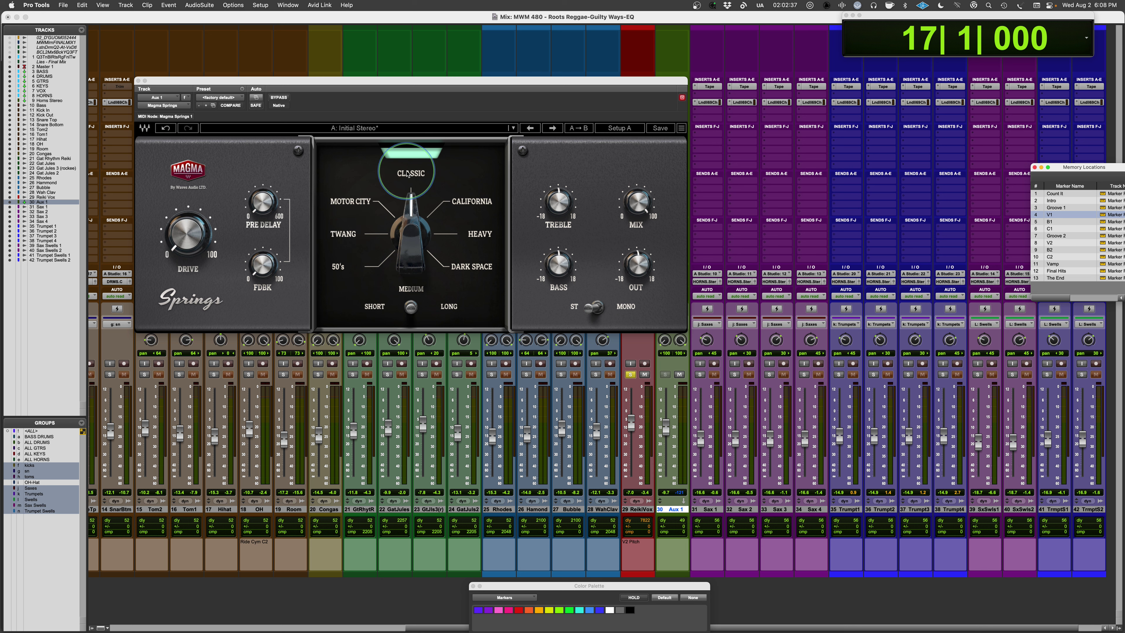
{"action": "key", "text": "space"}
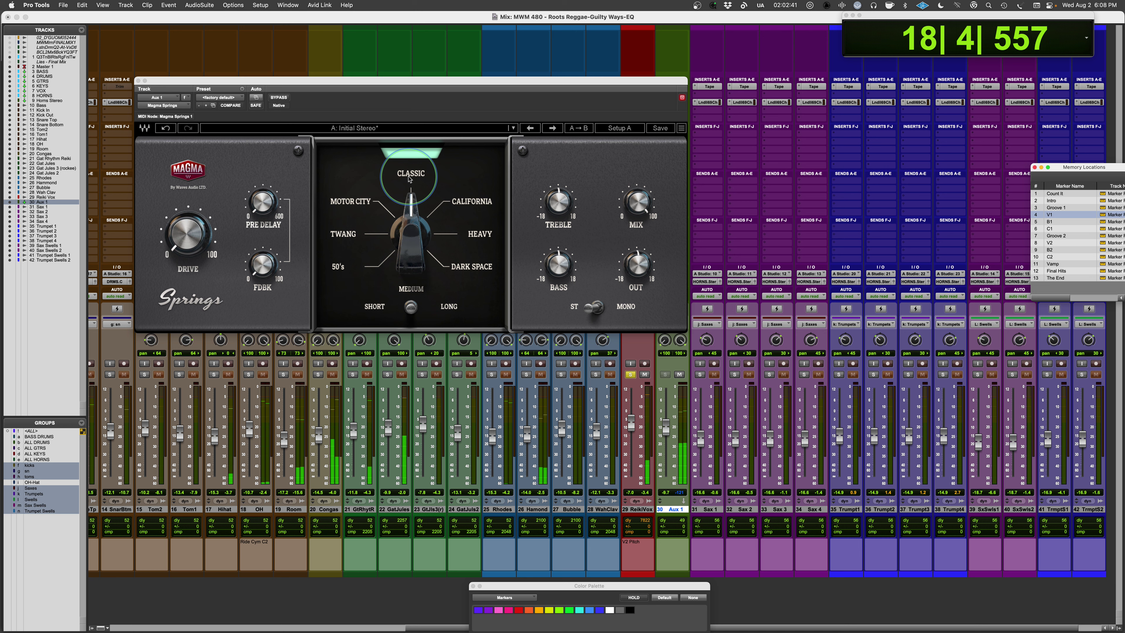
Step: Audition the Motor City, Twang and 50's spring types on Aux 1 during playback
{"action": "left_click", "coordinate": [350, 202]}
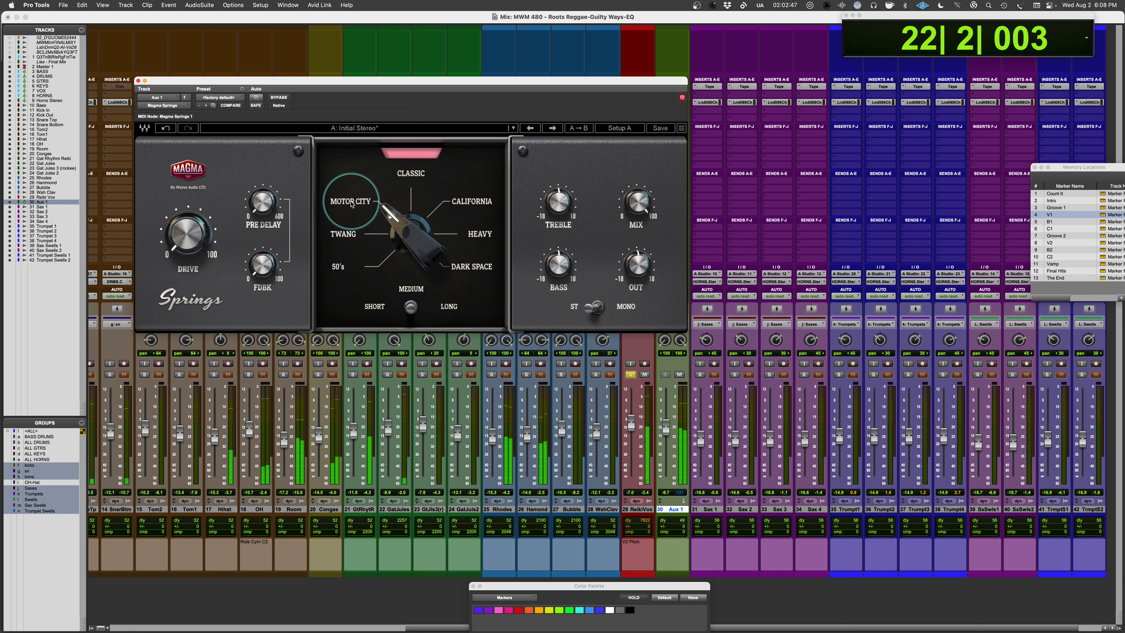
{"action": "left_click", "coordinate": [341, 239]}
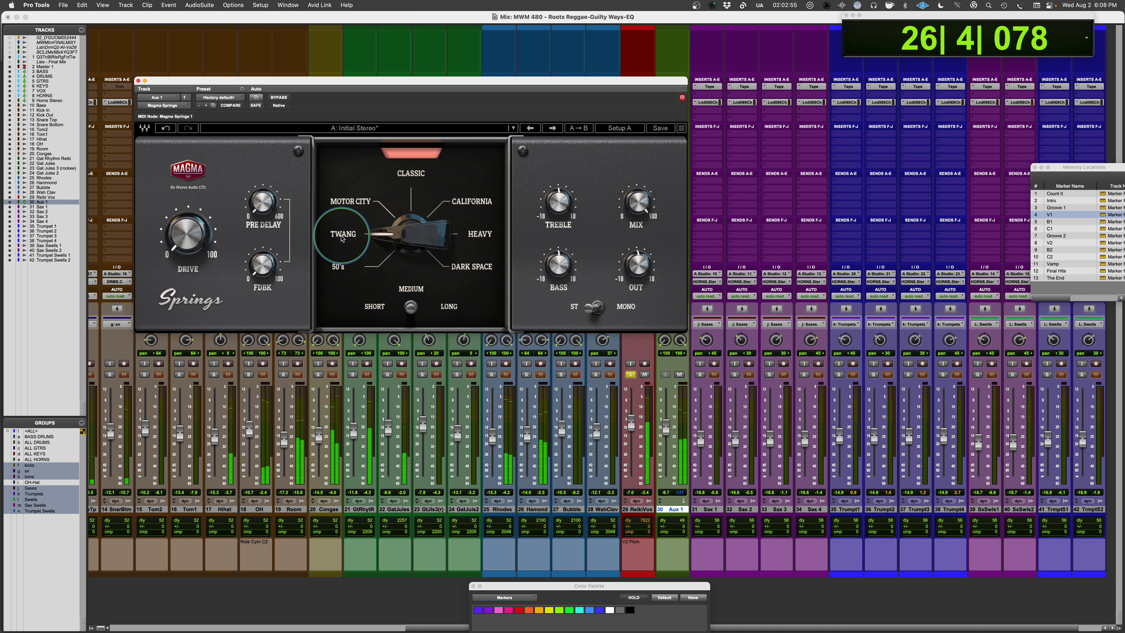
{"action": "left_click", "coordinate": [338, 269]}
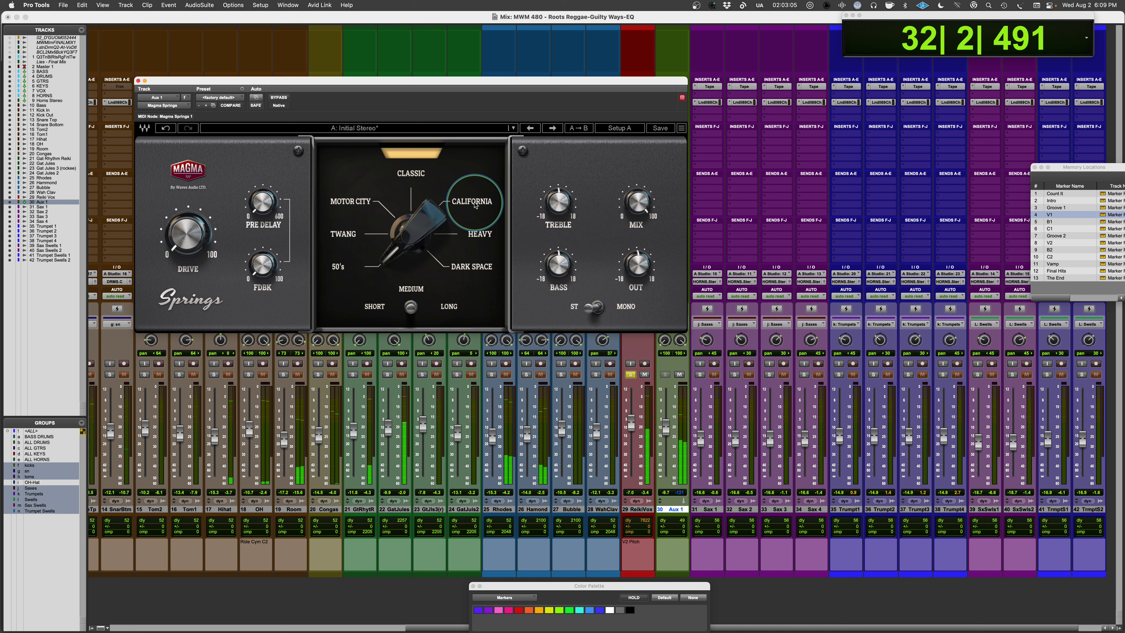
Step: Restart playback from bar 17, audition the California, Heavy and Dark Space spring types, and stop playback
{"action": "key", "text": "space"}
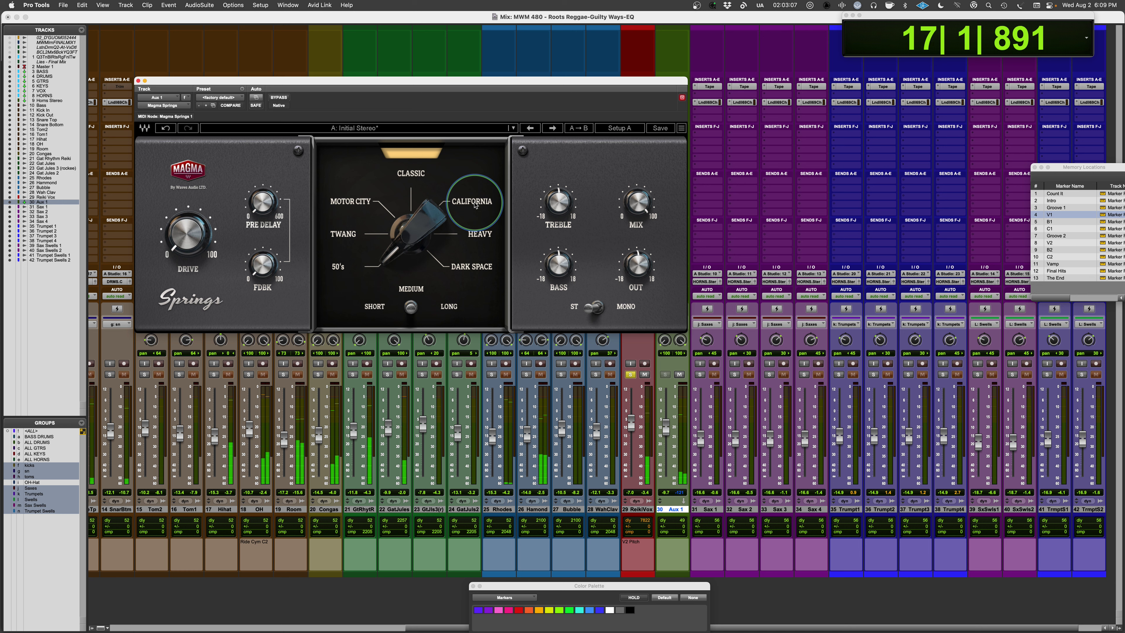
{"action": "left_click", "coordinate": [475, 205]}
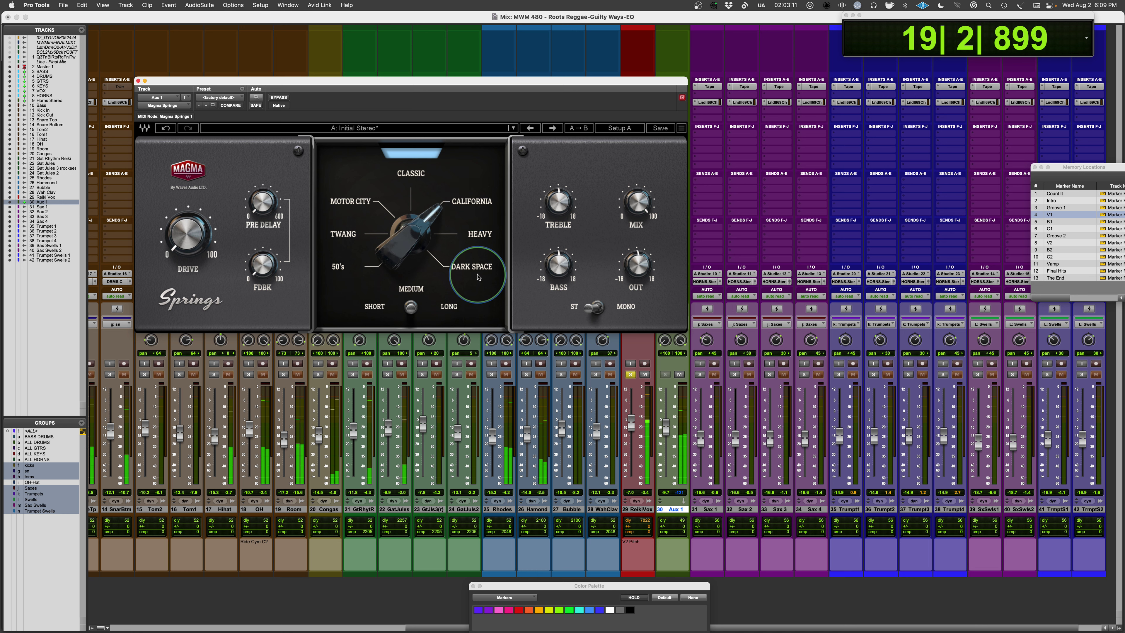
{"action": "left_click", "coordinate": [480, 236]}
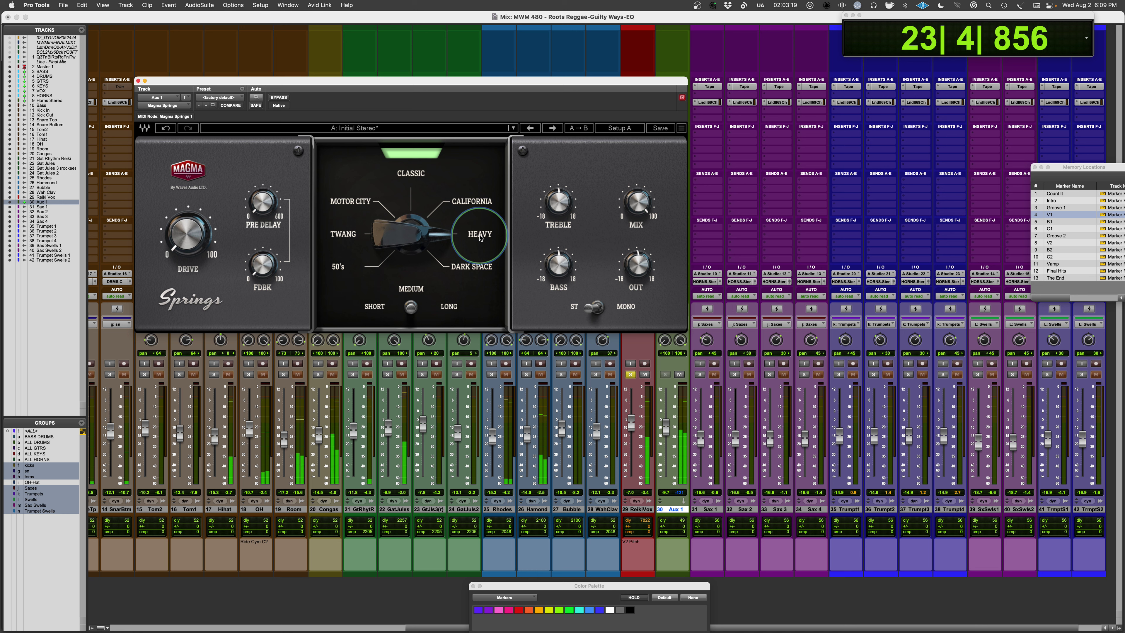
{"action": "left_click", "coordinate": [473, 268]}
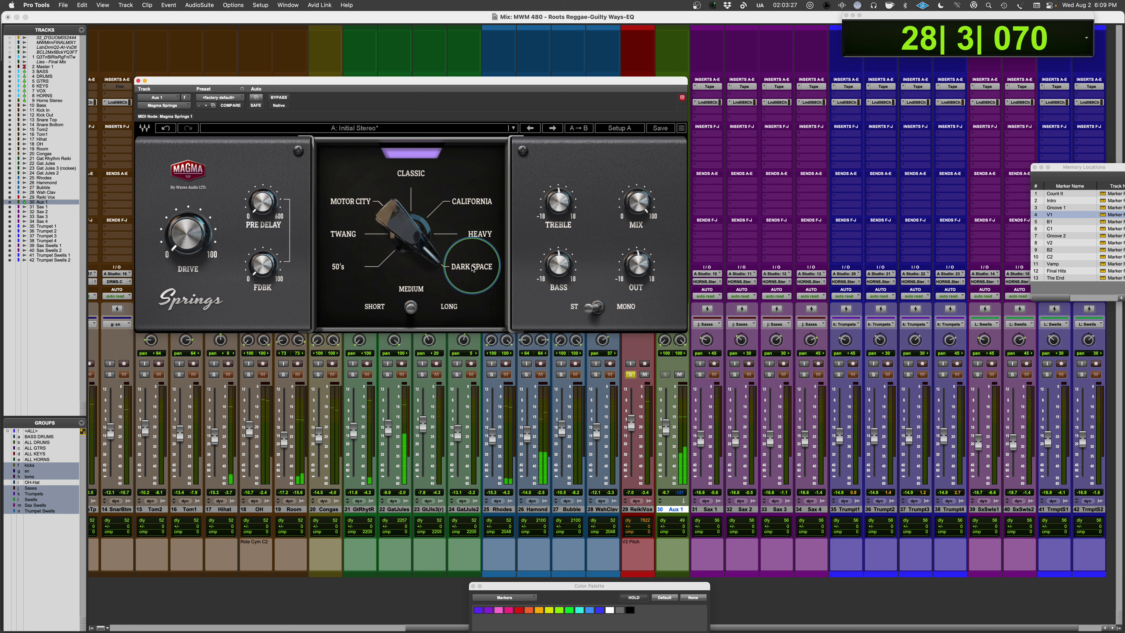
{"action": "key", "text": "space"}
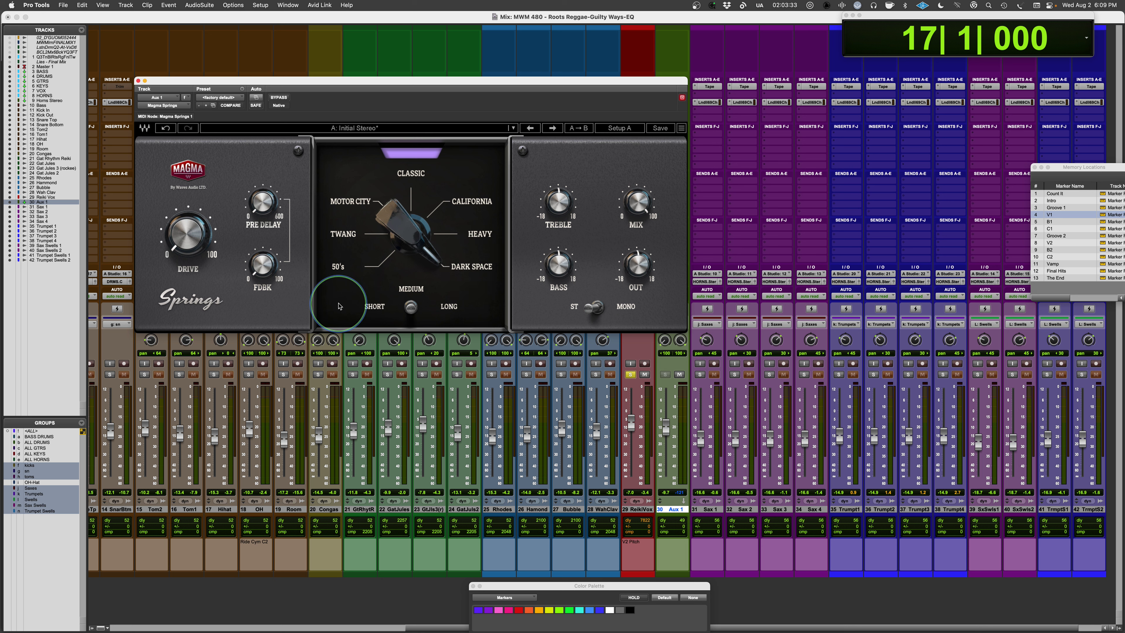
Step: Set the spring length to Short and the spring type to Motor City, and play from bar 17
{"action": "left_click", "coordinate": [377, 306]}
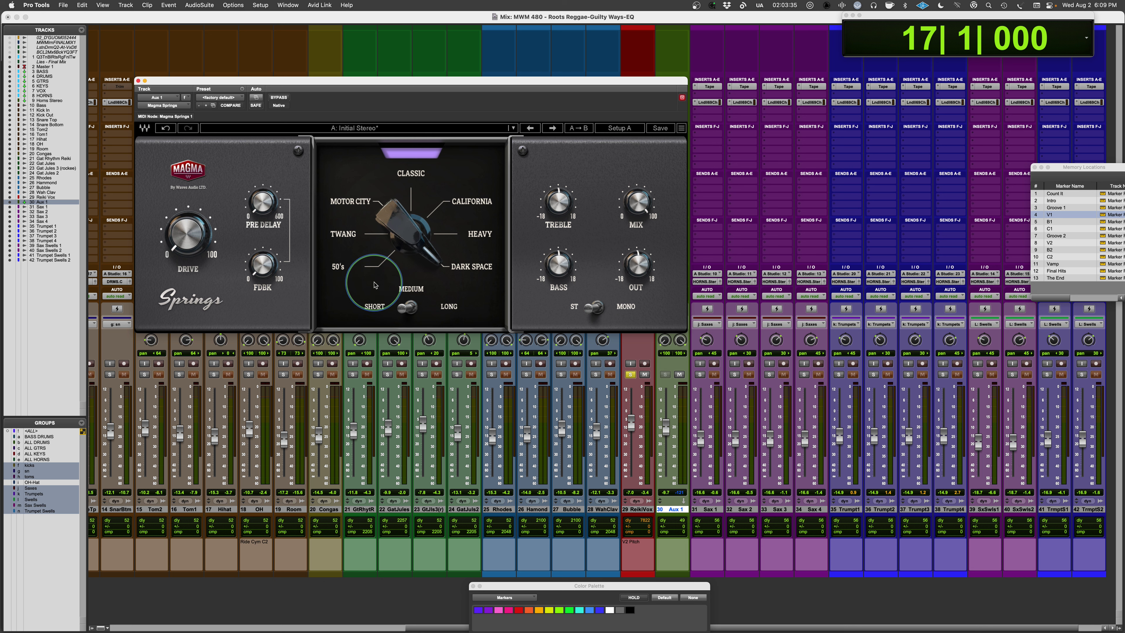
{"action": "left_click", "coordinate": [411, 175]}
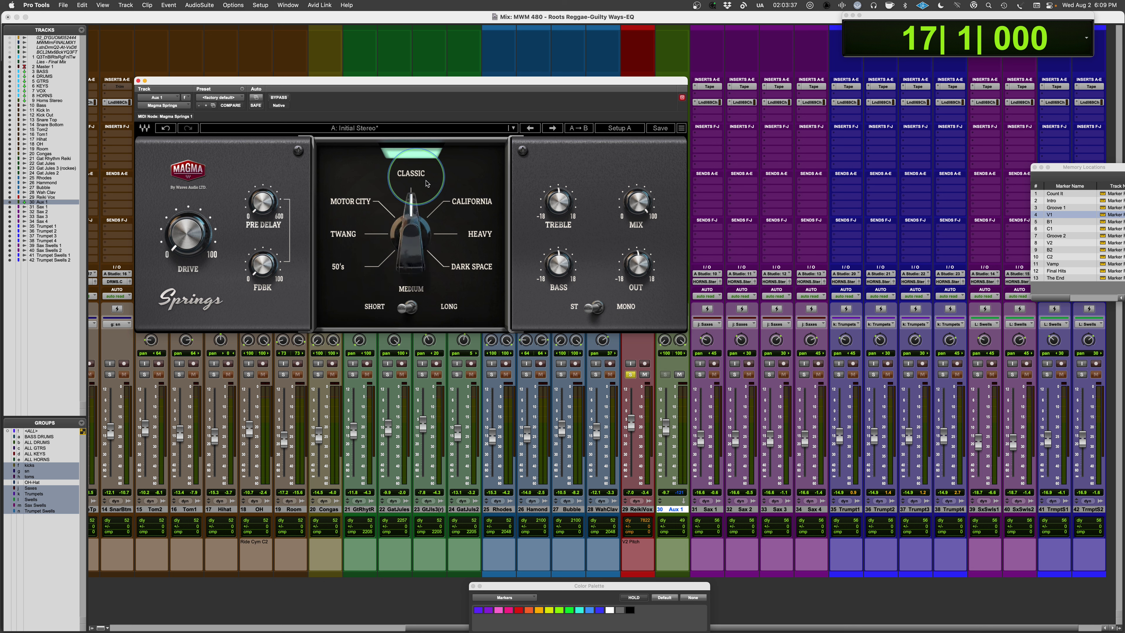
{"action": "left_click", "coordinate": [355, 202]}
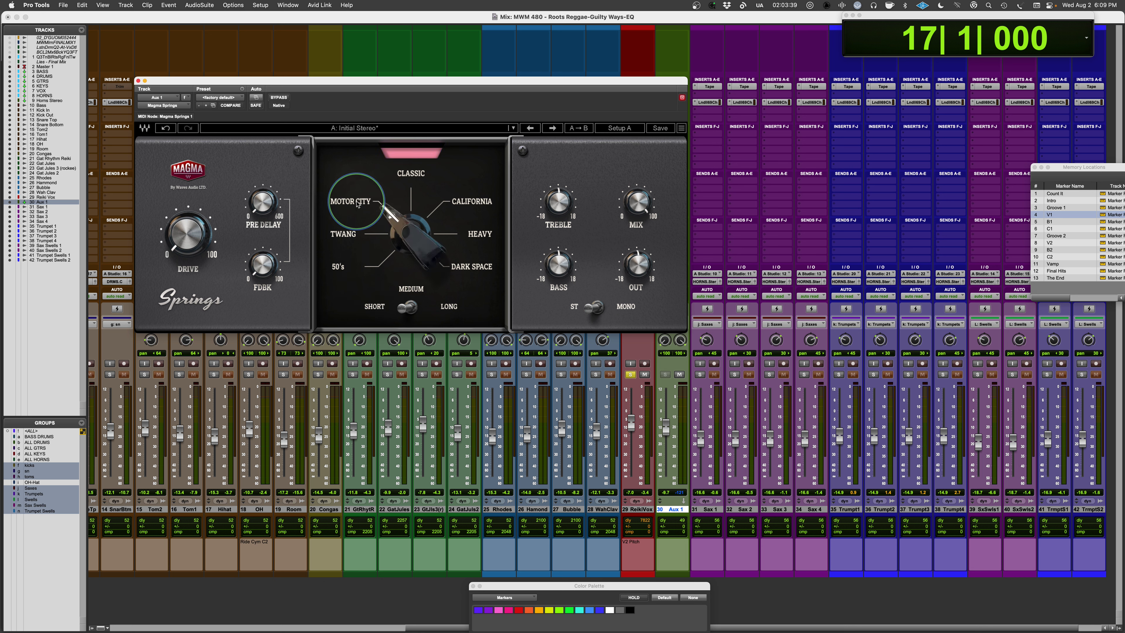
{"action": "key", "text": "space"}
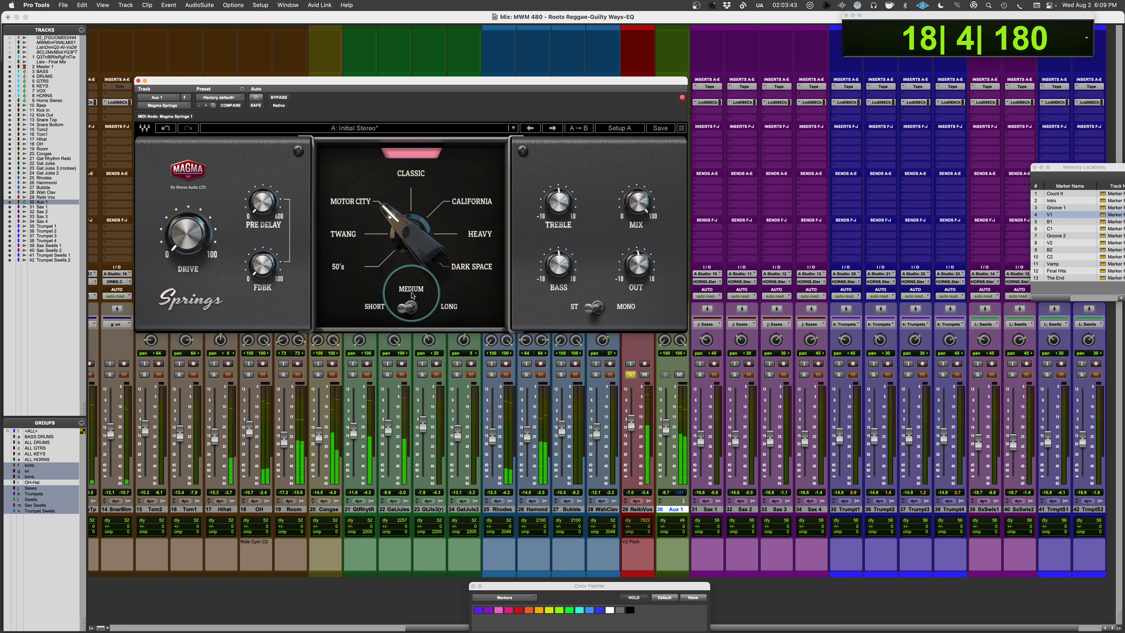
Step: Compare the Medium and Long spring lengths with the Motor City type during playback
{"action": "left_click", "coordinate": [413, 313]}
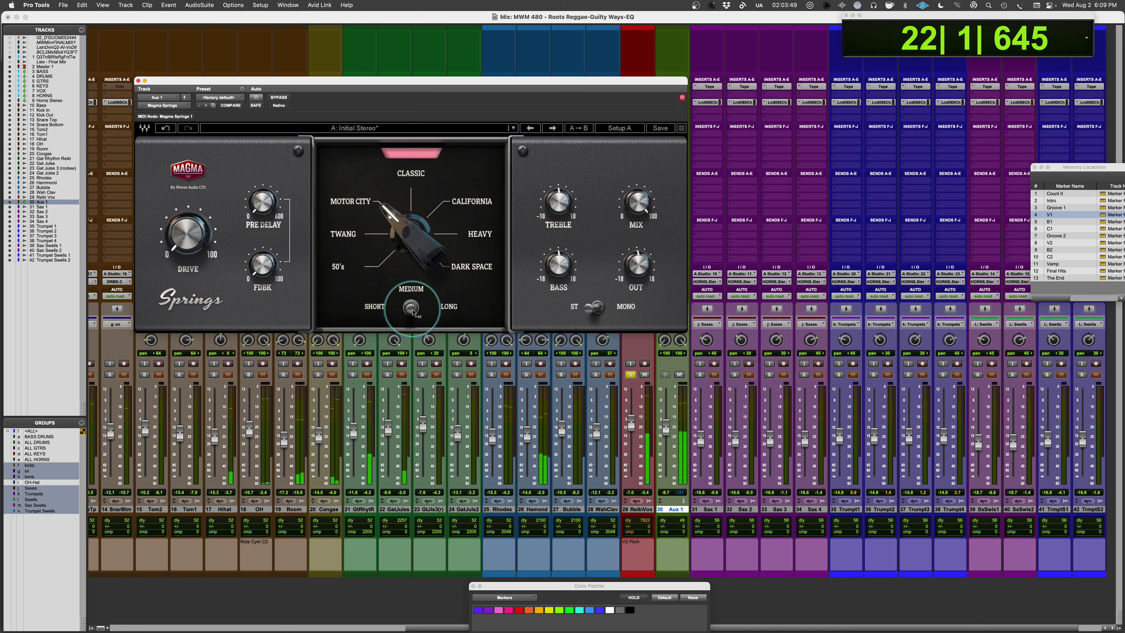
{"action": "left_click", "coordinate": [451, 308]}
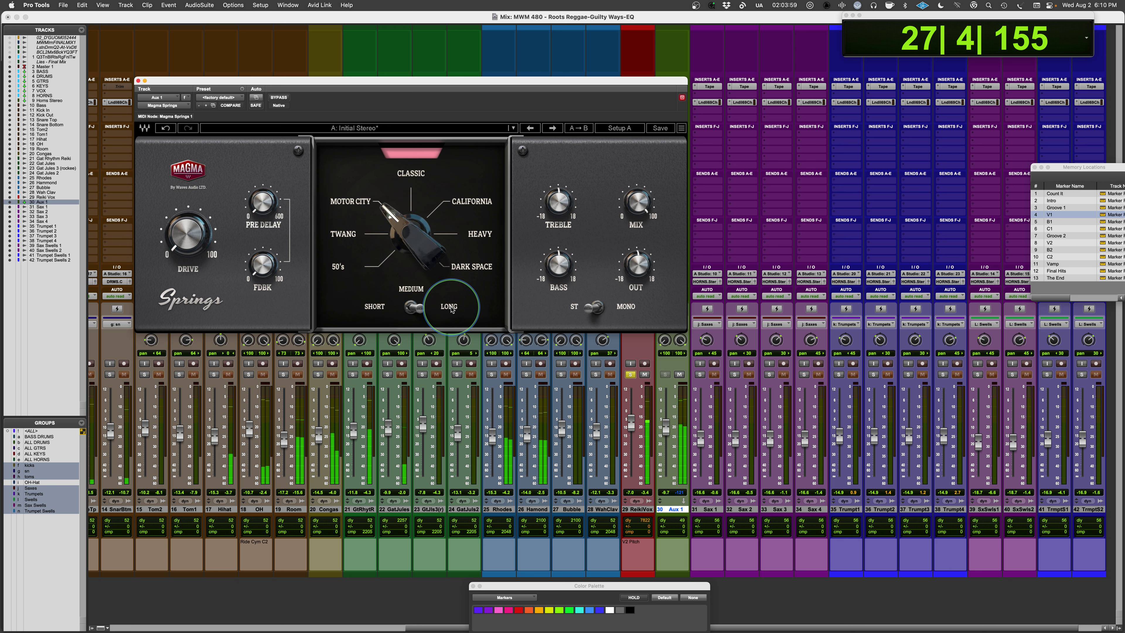
{"action": "key", "text": "space"}
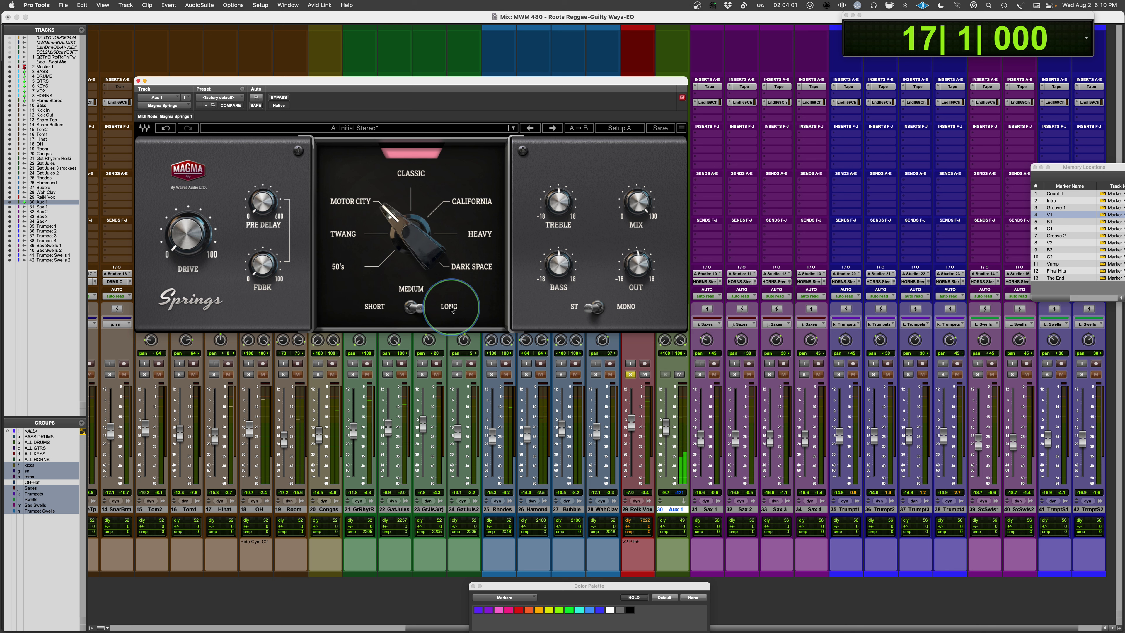
{"action": "key", "text": "space"}
{"action": "key", "text": "space"}
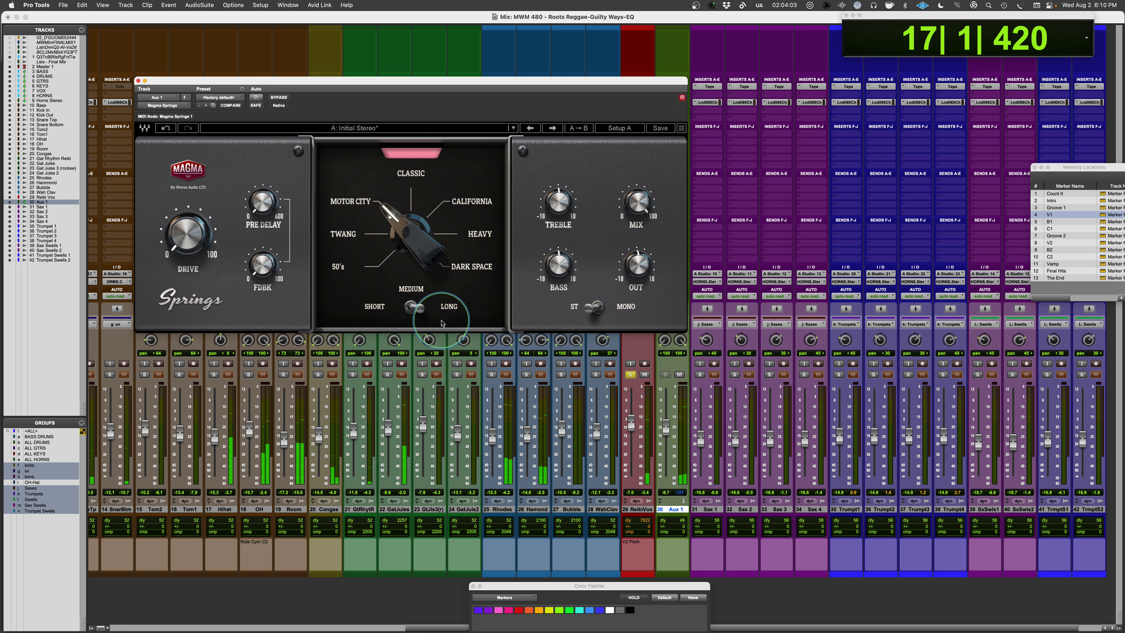
Step: Set the spring length to Short, raise Pre Delay to about 102.4 and fine-tune it by ear during playback
{"action": "left_click", "coordinate": [380, 310]}
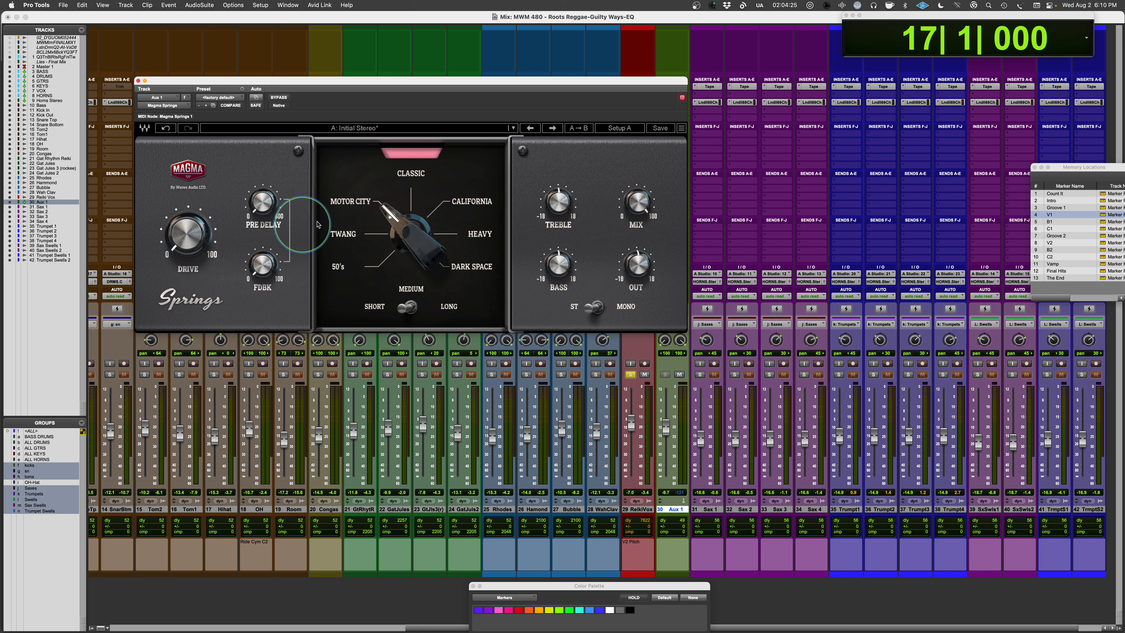
{"action": "key", "text": "space"}
{"action": "left_click_drag", "start_coordinate": [279, 214], "coordinate": [256, 143]}
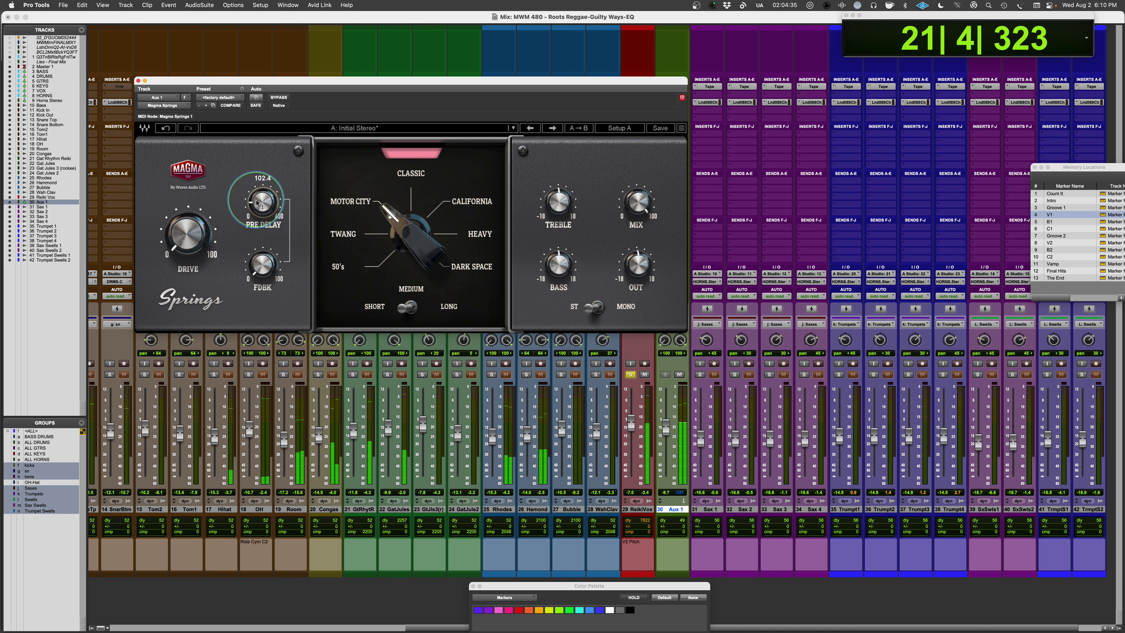
{"action": "left_click_drag", "start_coordinate": [257, 202], "coordinate": [257, 176]}
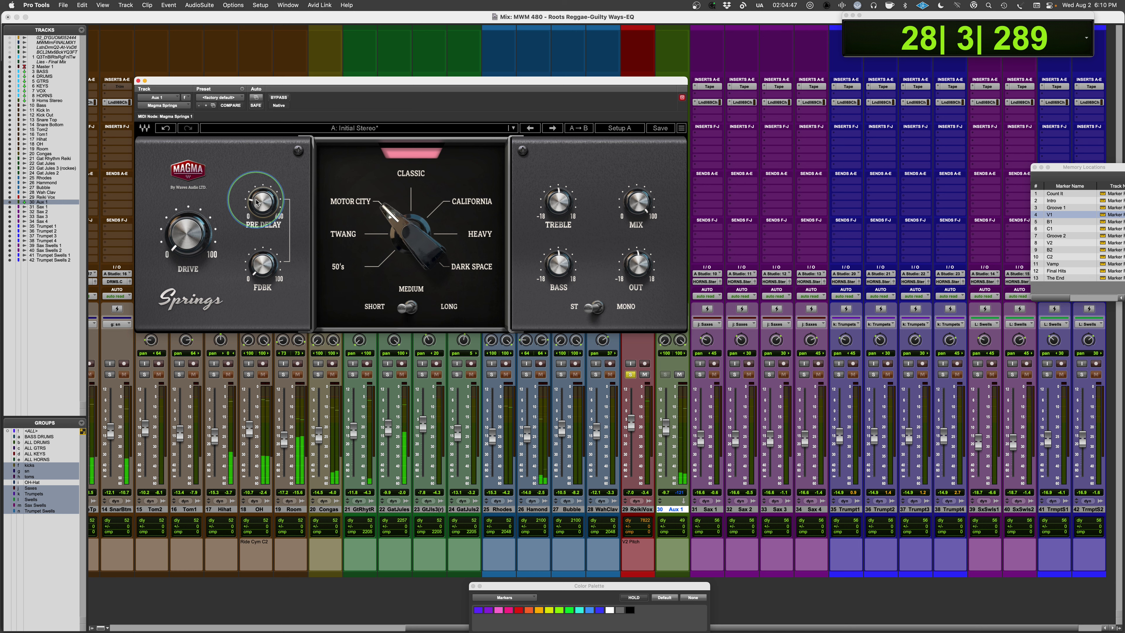
Step: Sweep the reverb's Drive up to 100 while listening from bar 17 and bring it back to about 68.4
{"action": "key", "text": "space"}
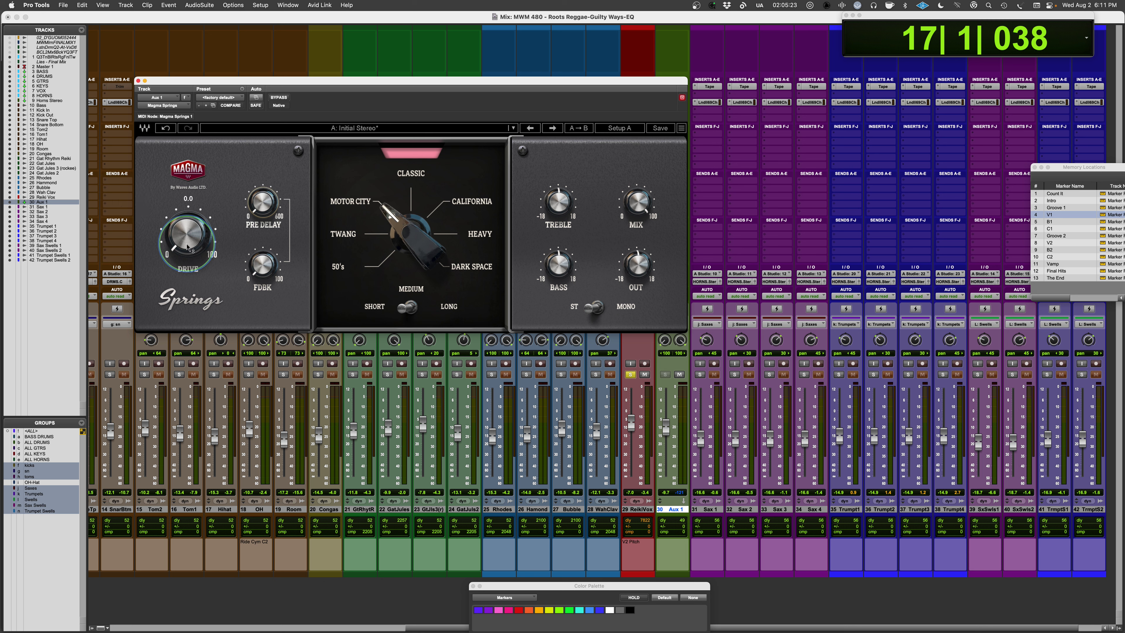
{"action": "left_click_drag", "start_coordinate": [187, 247], "coordinate": [173, 9]}
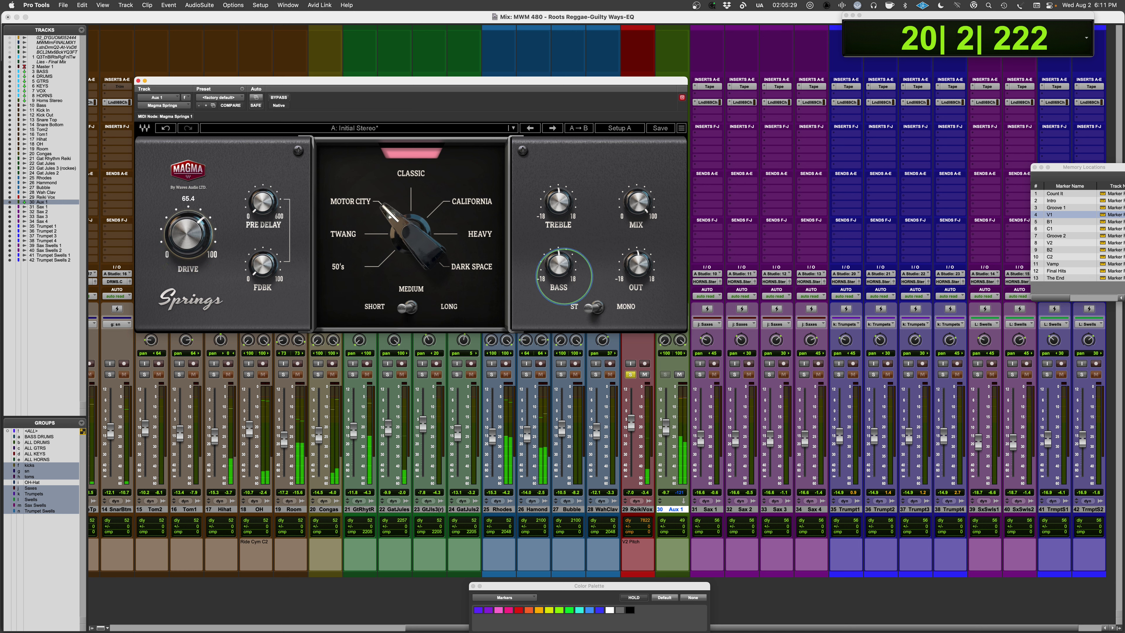
{"action": "left_click_drag", "start_coordinate": [187, 262], "coordinate": [184, 205]}
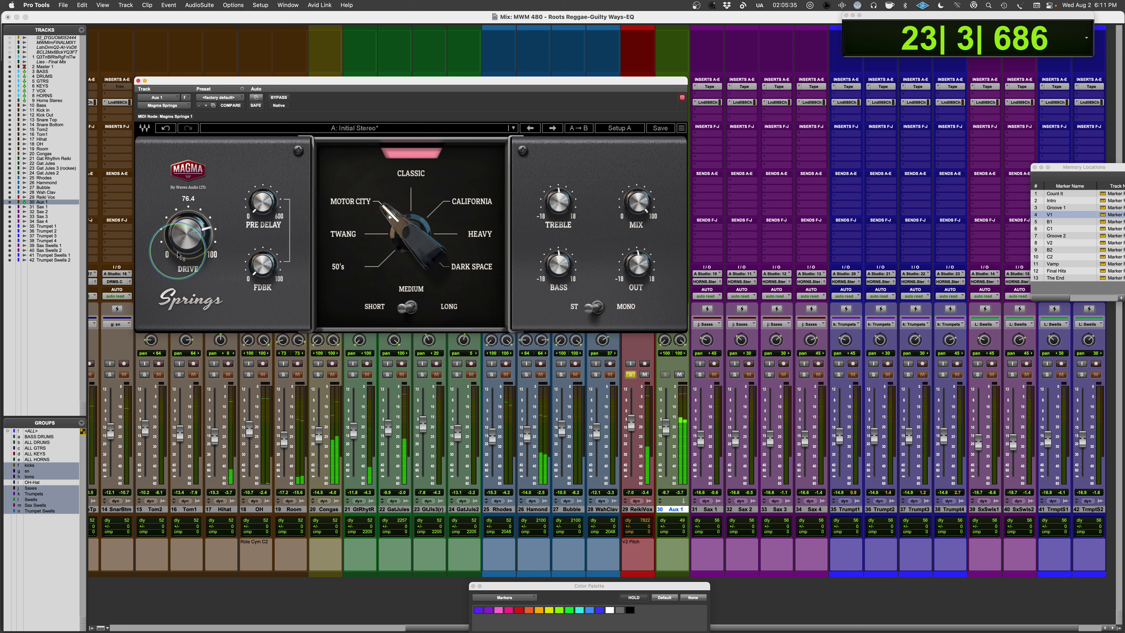
{"action": "left_click_drag", "start_coordinate": [183, 245], "coordinate": [192, 150]}
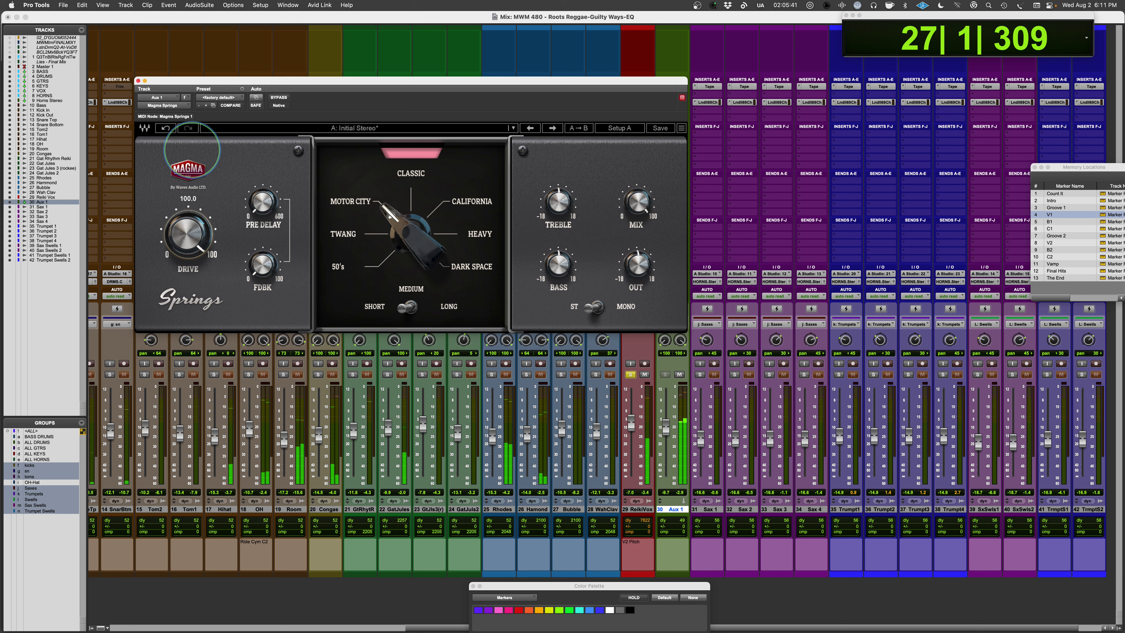
{"action": "left_click_drag", "start_coordinate": [191, 150], "coordinate": [182, 251]}
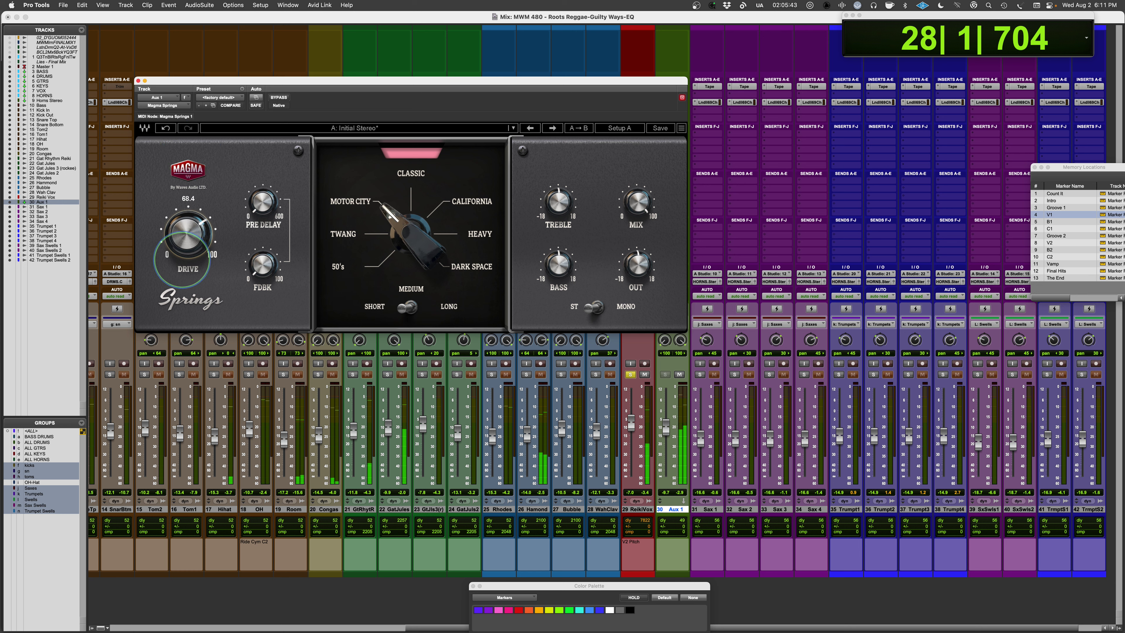
Step: Adjust the reverb's feedback by ear during playback, bringing it to about 39.6, with a slight Drive adjustment
{"action": "left_click_drag", "start_coordinate": [248, 284], "coordinate": [243, 114]}
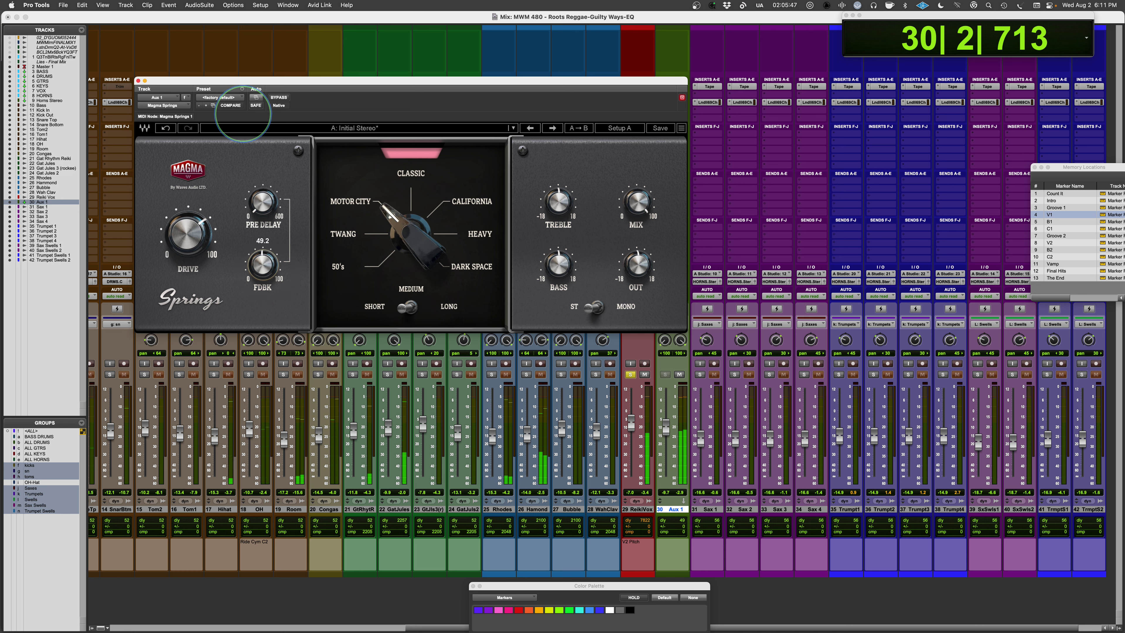
{"action": "mouse_move", "coordinate": [194, 226]}
{"action": "left_mouse_down"}
{"action": "mouse_move", "coordinate": [179, 330]}
{"action": "mouse_move", "coordinate": [183, 224]}
{"action": "left_mouse_up"}
{"action": "left_click_drag", "start_coordinate": [276, 282], "coordinate": [250, 173]}
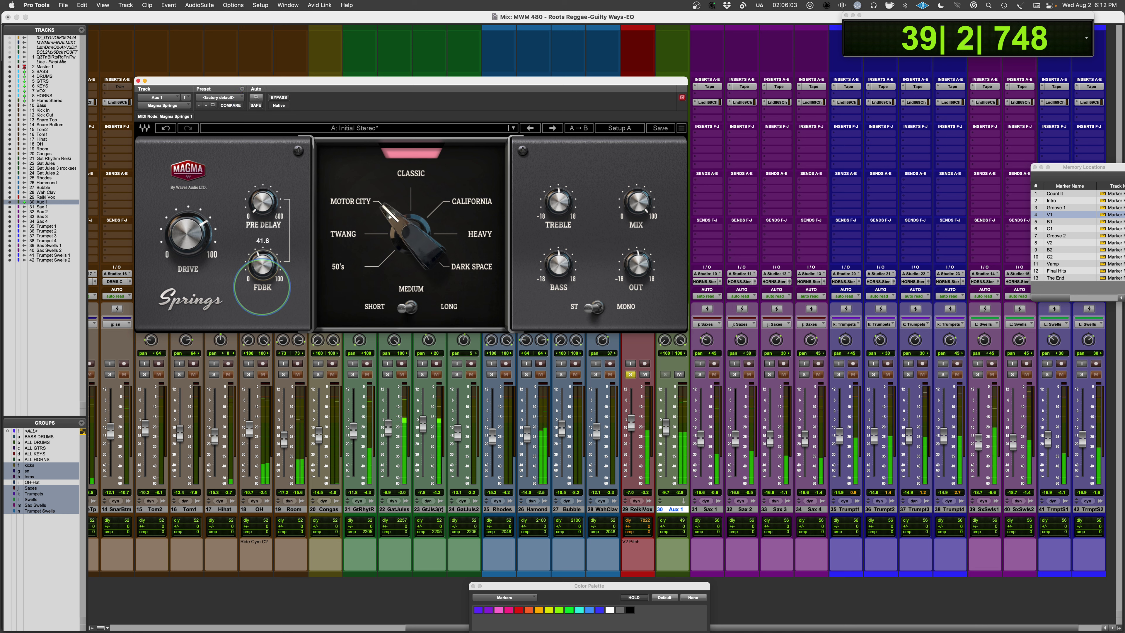
{"action": "key", "text": "space"}
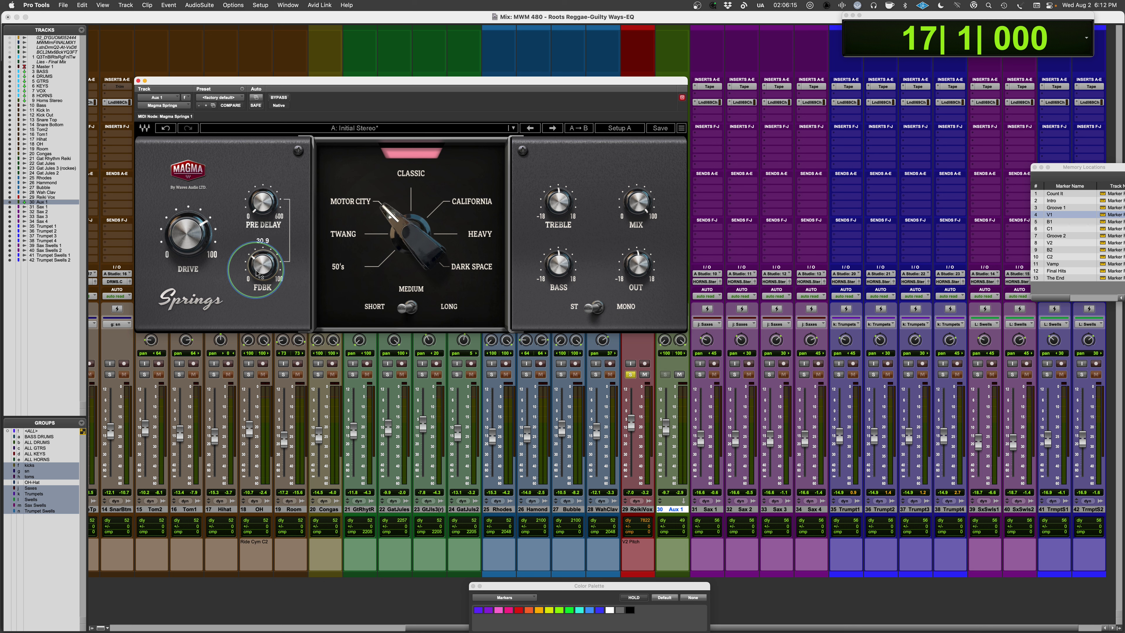
{"action": "left_click_drag", "start_coordinate": [258, 273], "coordinate": [268, 374]}
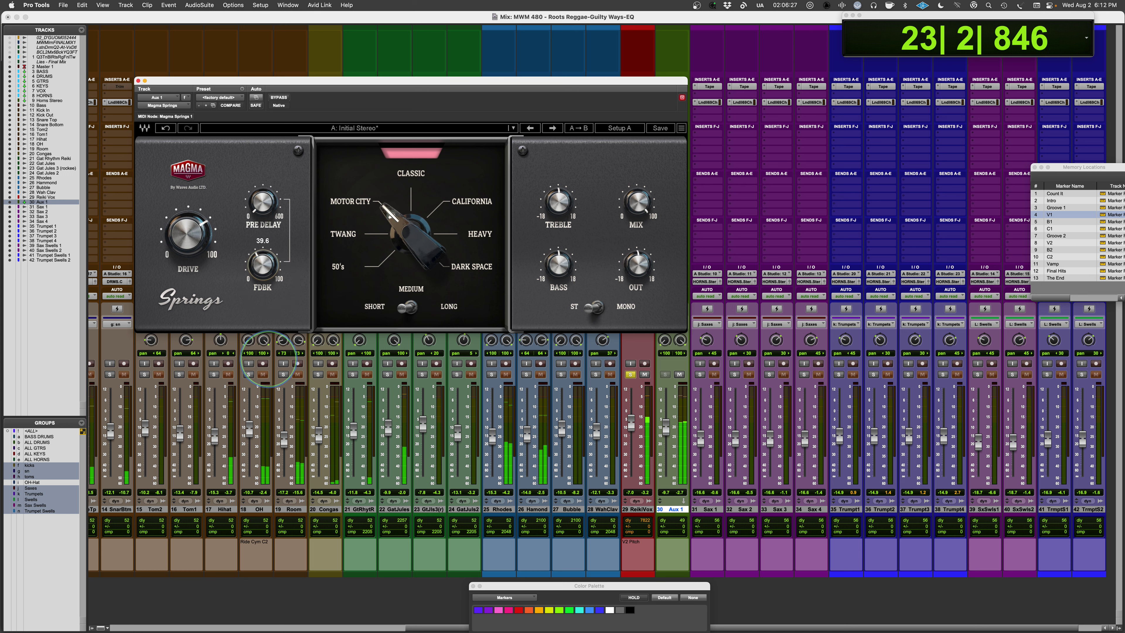
Step: Fine-tune the reverb's Drive by ear with the Motor City type and stop playback
{"action": "left_click_drag", "start_coordinate": [187, 234], "coordinate": [187, 221]}
{"action": "left_click", "coordinate": [320, 119]}
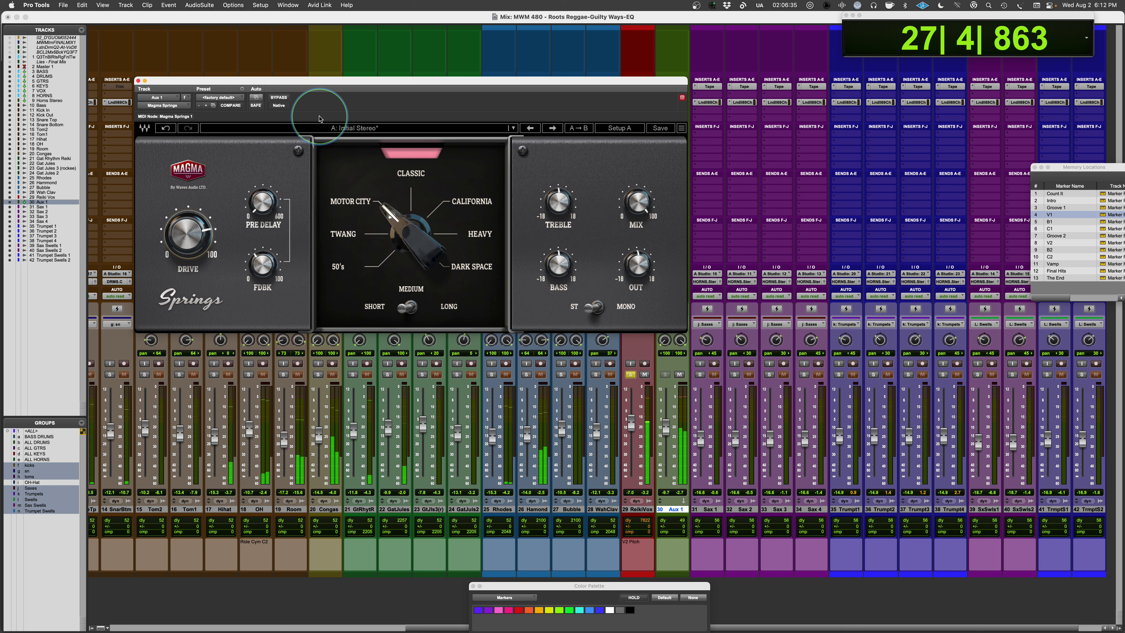
{"action": "key", "text": "space"}
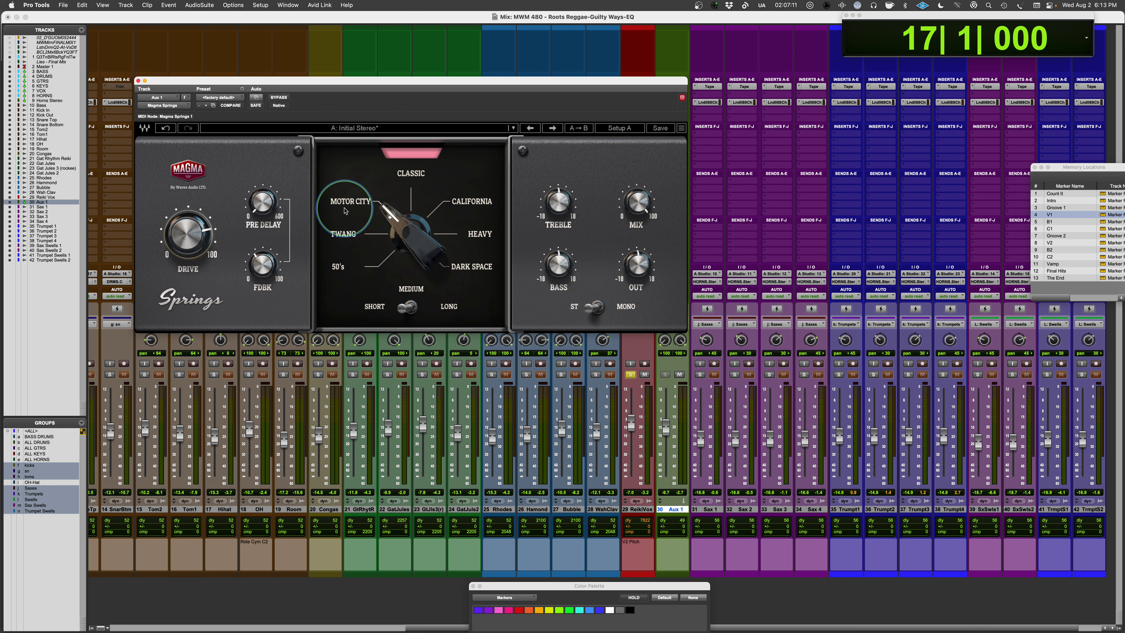
Step: Switch the reverb to the Classic type and rebalance Drive and feedback by ear during playback from bar 17
{"action": "left_click", "coordinate": [410, 174]}
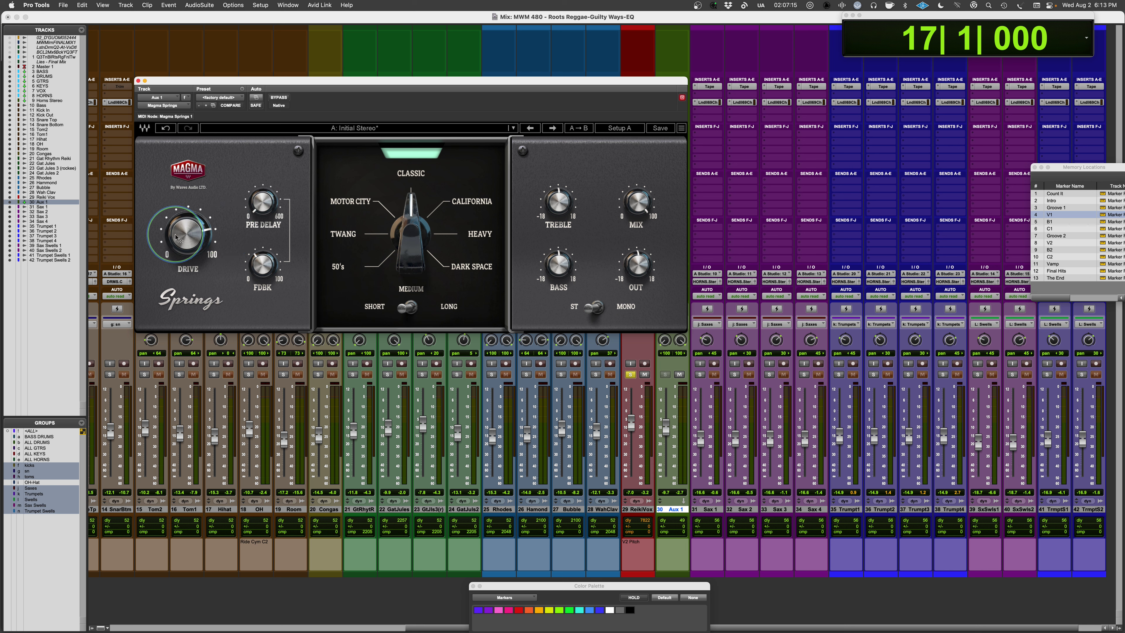
{"action": "left_click_drag", "start_coordinate": [176, 238], "coordinate": [186, 278]}
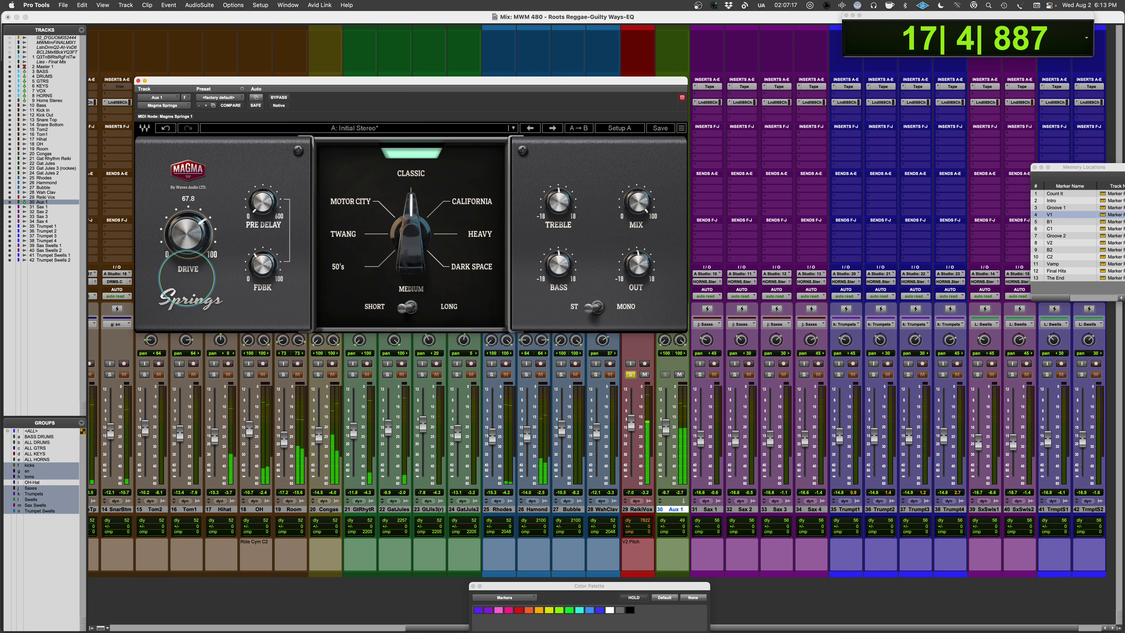
{"action": "left_click_drag", "start_coordinate": [261, 266], "coordinate": [249, 328]}
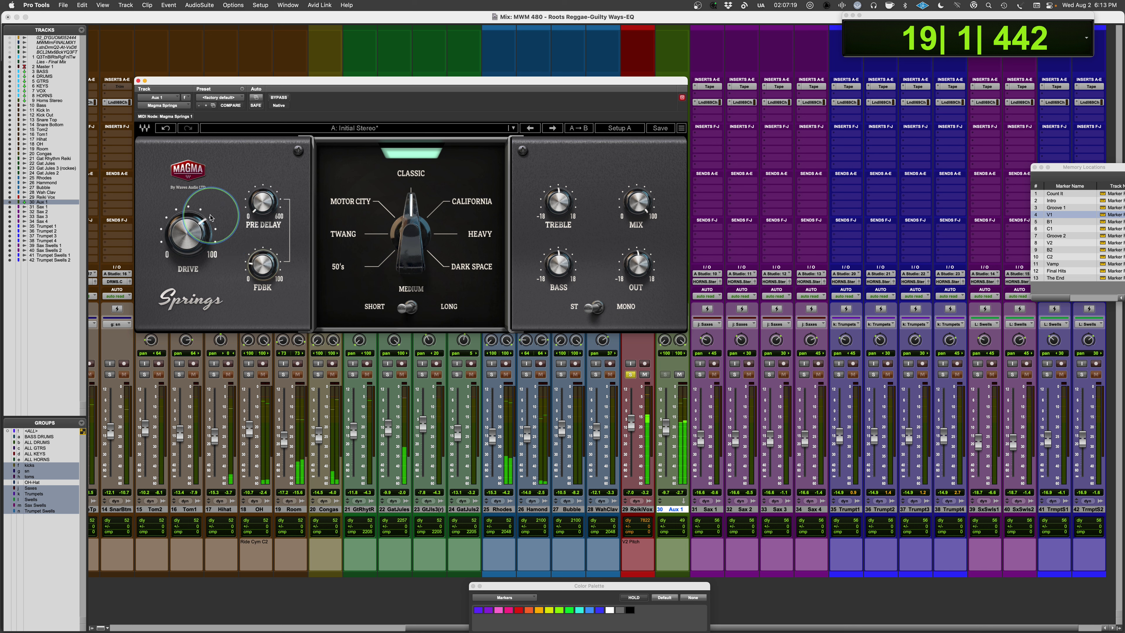
{"action": "left_click_drag", "start_coordinate": [211, 218], "coordinate": [211, 184]}
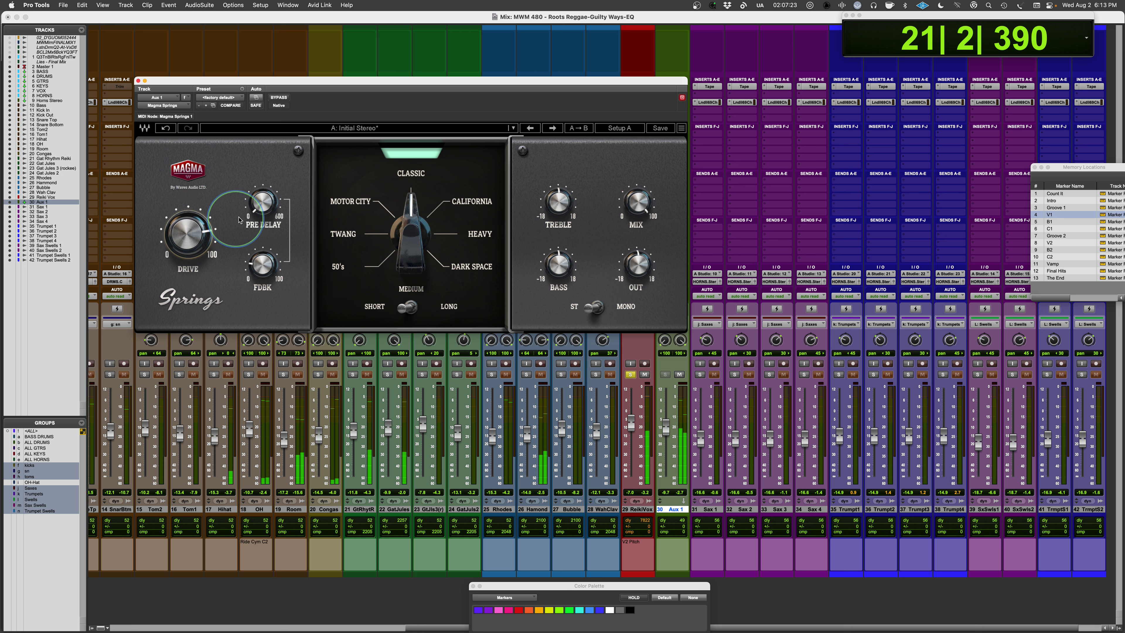
{"action": "left_click_drag", "start_coordinate": [239, 220], "coordinate": [252, 187]}
Step: Sweep the reverb's bass and treble by ear, reset treble to its default, and try the mono output
{"action": "left_click_drag", "start_coordinate": [558, 290], "coordinate": [566, 113]}
{"action": "left_click", "coordinate": [557, 269]}
{"action": "left_click_drag", "start_coordinate": [559, 201], "coordinate": [549, 229]}
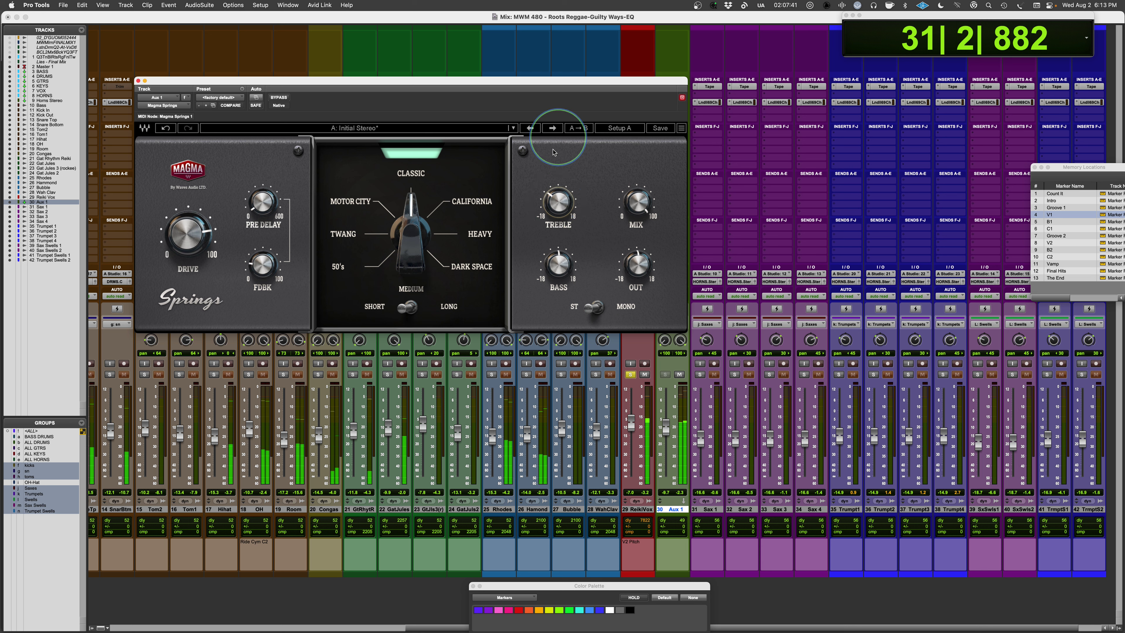
{"action": "left_click", "coordinate": [555, 208], "text": "alt"}
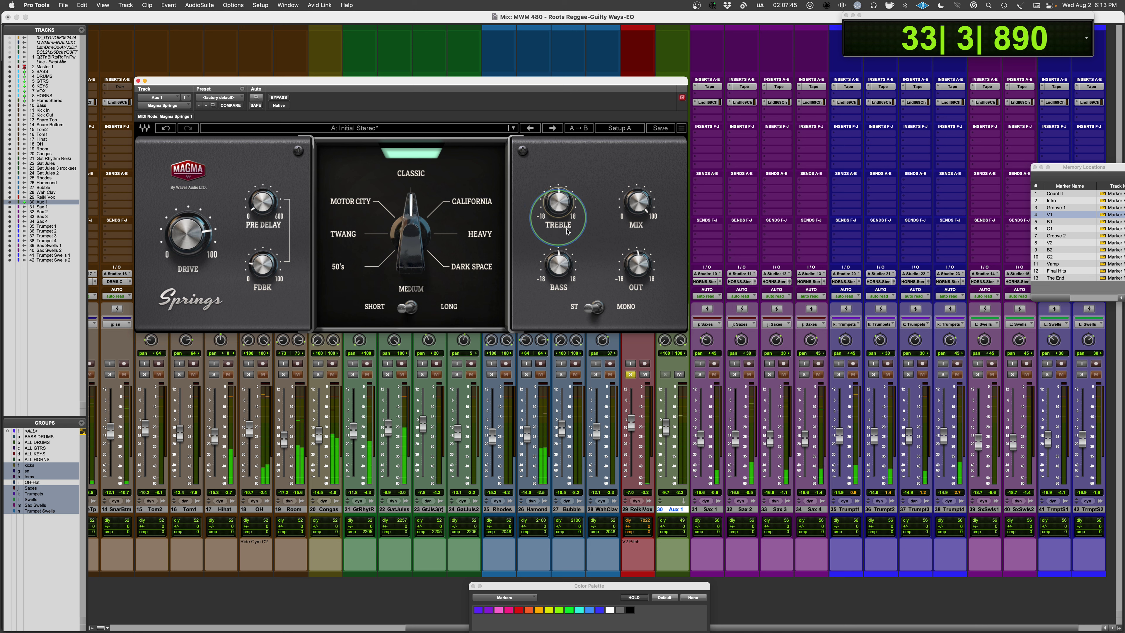
{"action": "left_click", "coordinate": [604, 308]}
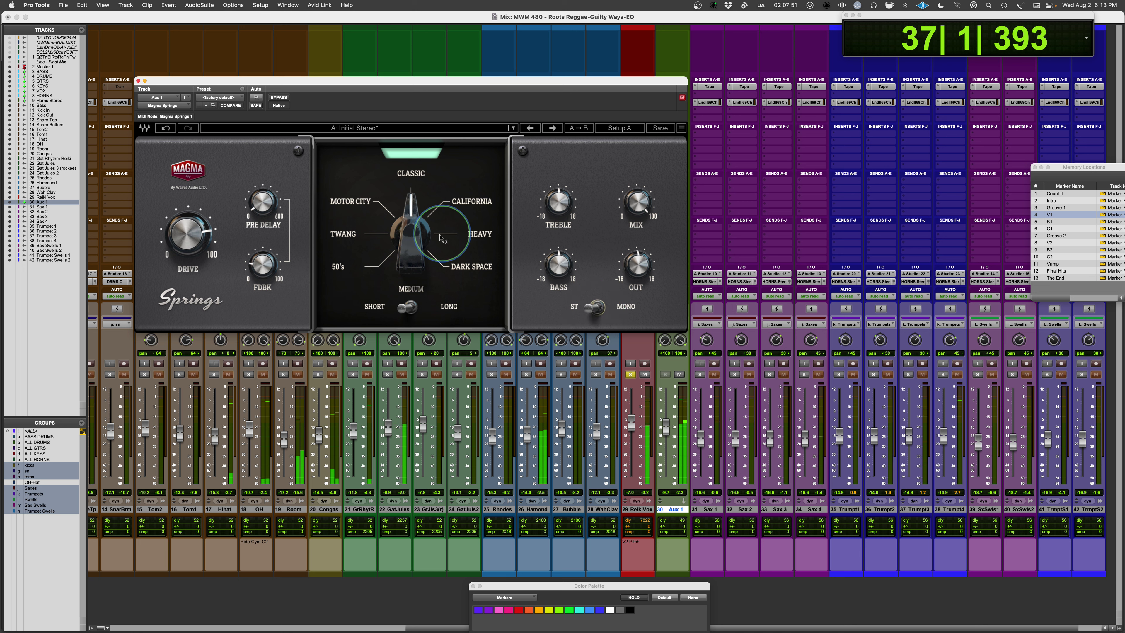
Step: Switch the reverb to the California type and adjust Drive and feedback by ear during playback
{"action": "left_click", "coordinate": [421, 190]}
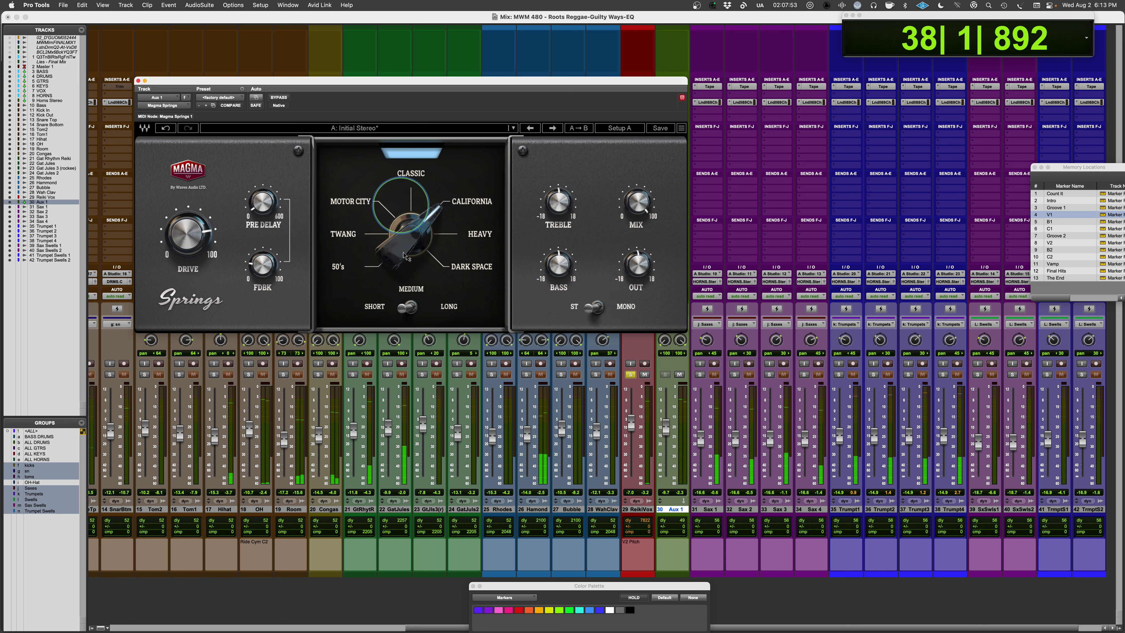
{"action": "mouse_move", "coordinate": [198, 246]}
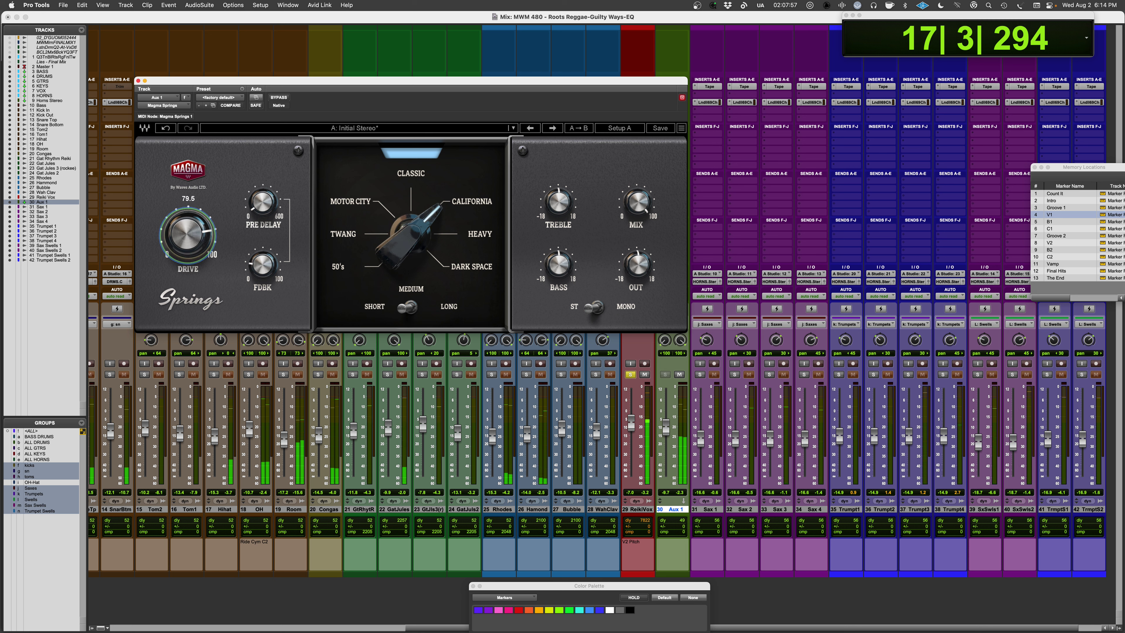
{"action": "left_click_drag", "start_coordinate": [263, 265], "coordinate": [274, 99]}
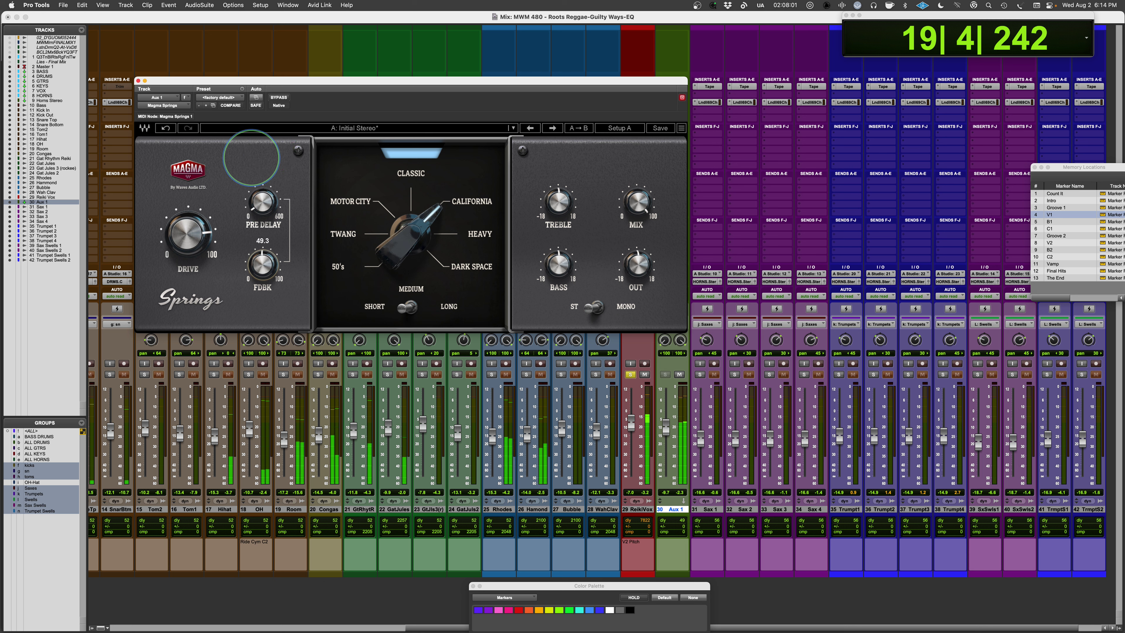
{"action": "left_click_drag", "start_coordinate": [186, 235], "coordinate": [167, 436]}
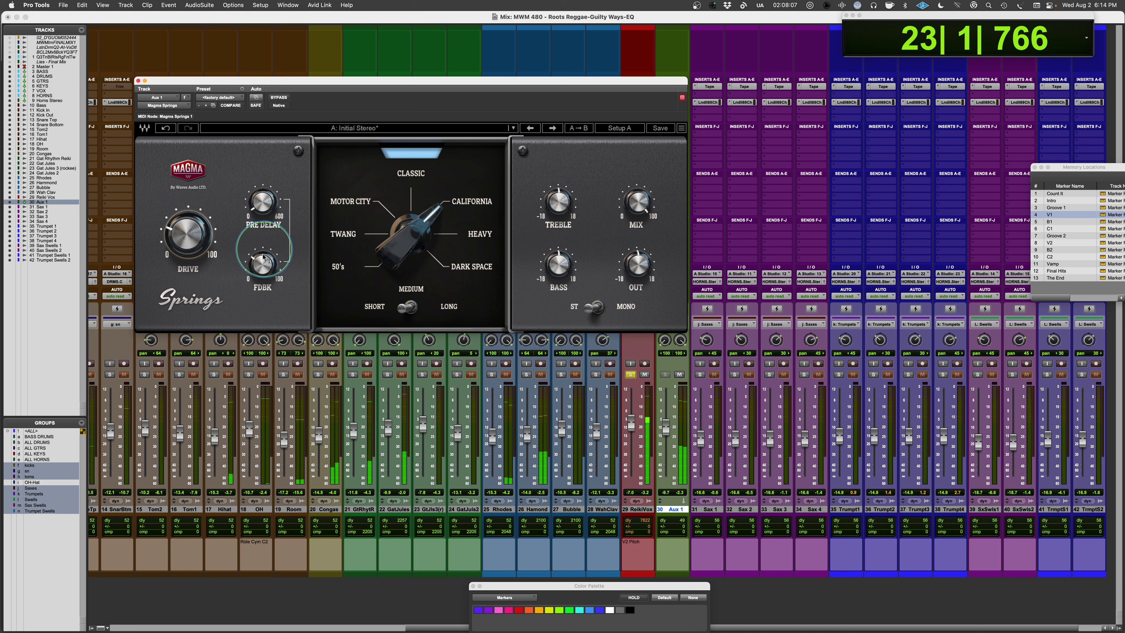
{"action": "left_click_drag", "start_coordinate": [263, 262], "coordinate": [261, 148]}
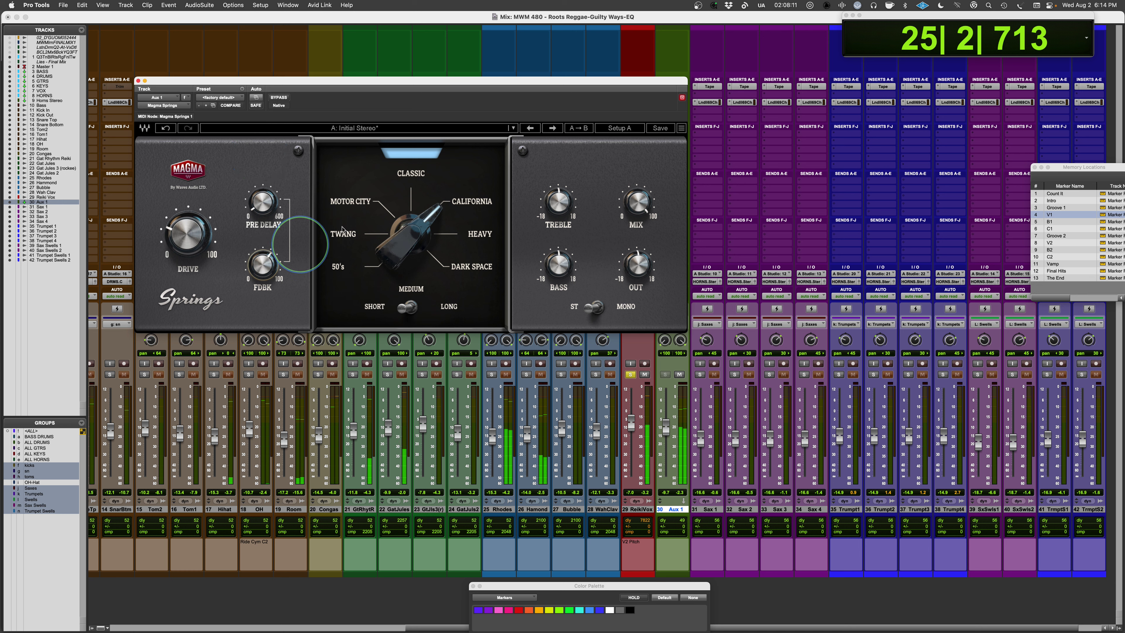
Step: Switch the reverb to the Heavy type, bring Drive to about 73.3, and adjust the feedback by ear
{"action": "left_click_drag", "start_coordinate": [412, 167], "coordinate": [413, 98]}
{"action": "left_click_drag", "start_coordinate": [261, 276], "coordinate": [246, 346]}
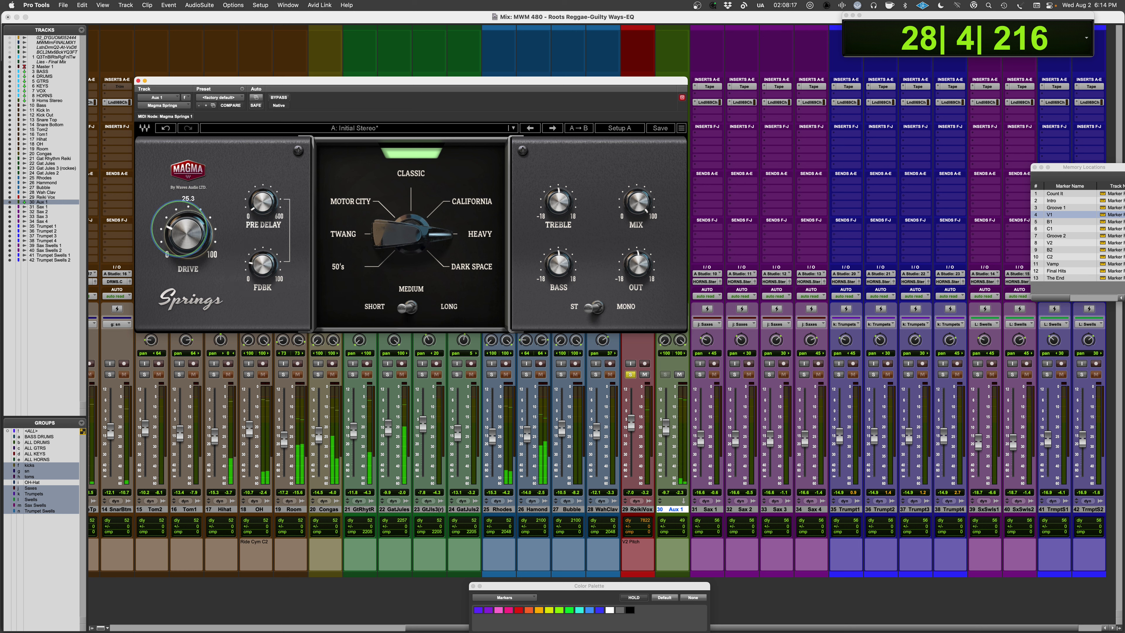
{"action": "left_click_drag", "start_coordinate": [182, 228], "coordinate": [202, 68]}
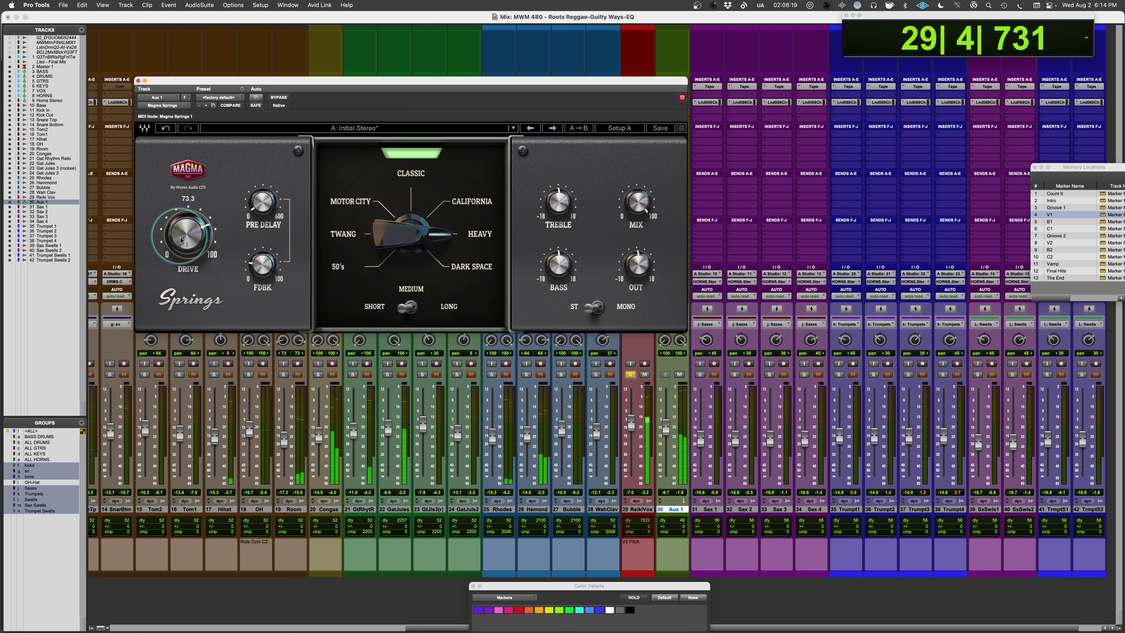
{"action": "left_click_drag", "start_coordinate": [270, 262], "coordinate": [261, 246]}
Step: Raise Pre Delay to about 129.2 with the Heavy type, fine-tune it by ear, and bring feedback to about 61.3
{"action": "left_click_drag", "start_coordinate": [263, 202], "coordinate": [260, 153]}
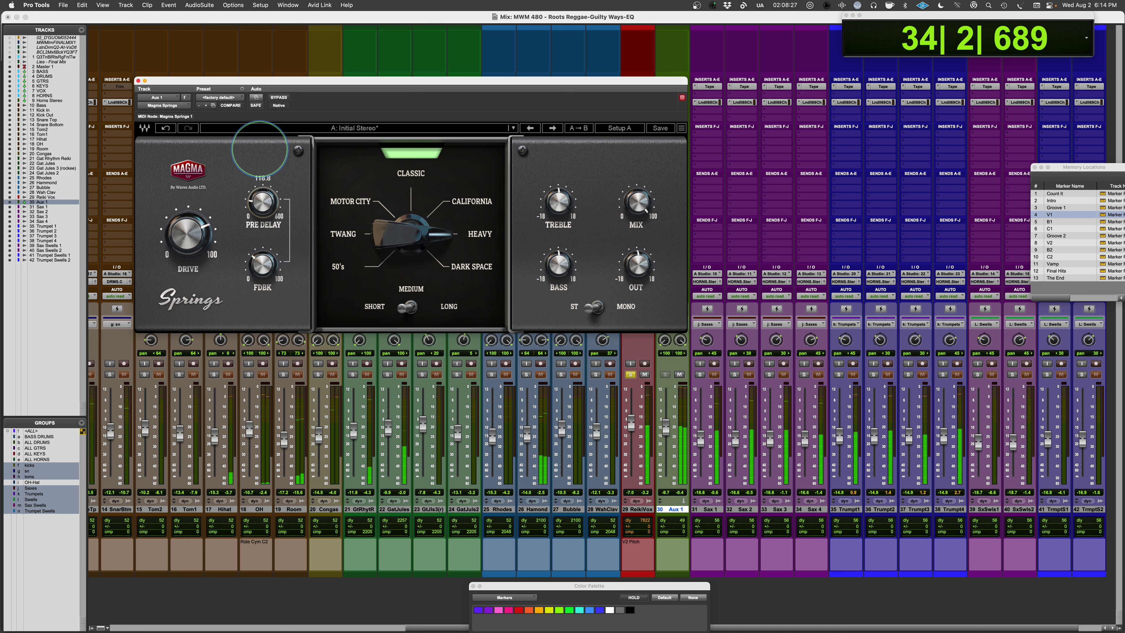
{"action": "left_click_drag", "start_coordinate": [259, 149], "coordinate": [262, 141]}
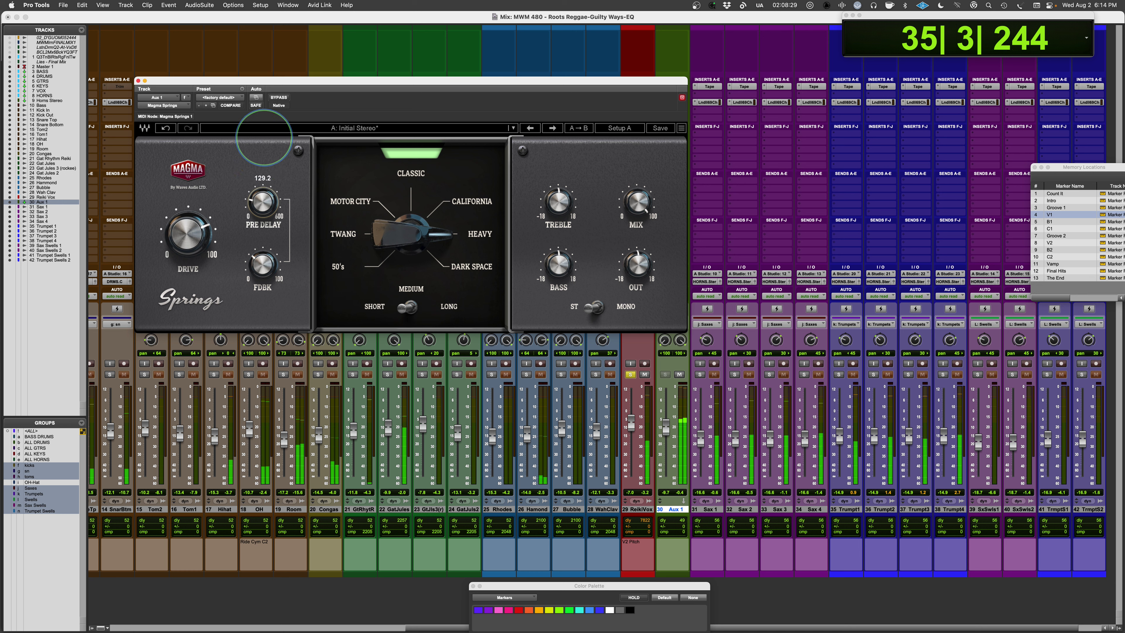
{"action": "left_click_drag", "start_coordinate": [265, 136], "coordinate": [265, 133]}
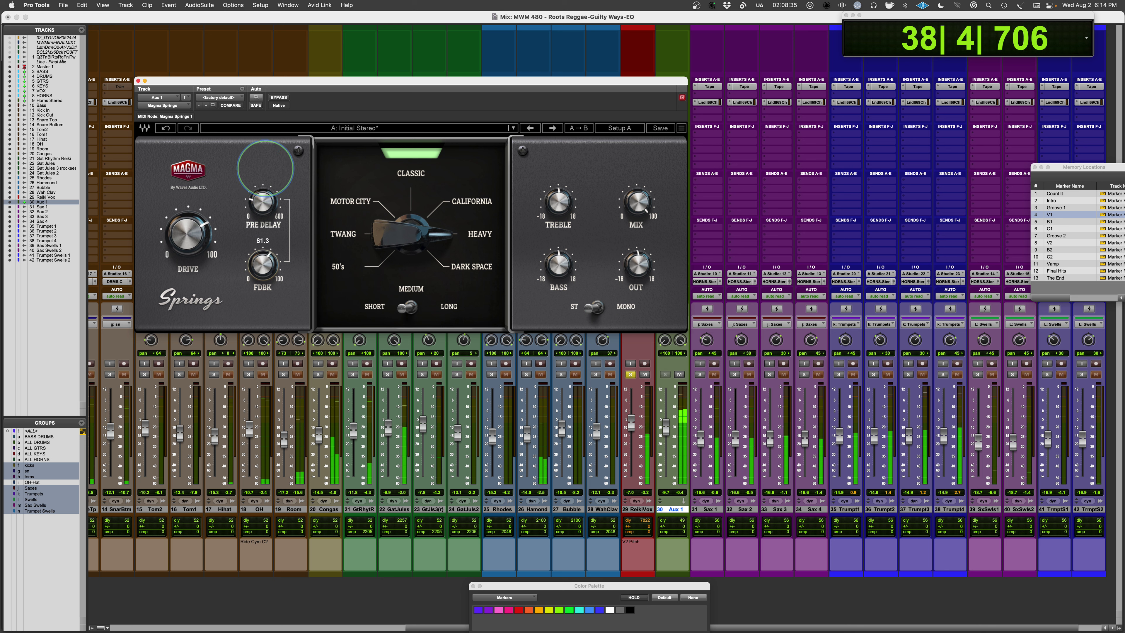
{"action": "left_click_drag", "start_coordinate": [265, 274], "coordinate": [265, 272]}
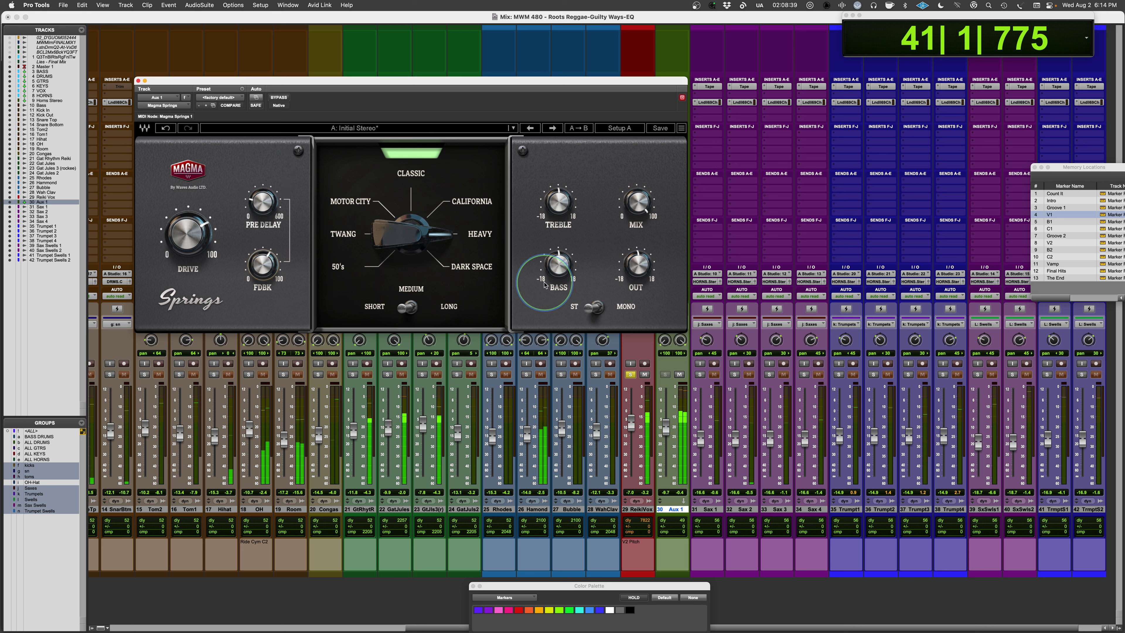
Step: Audition the Dark Space type with Drive and feedback adjusted by ear, ending on the Long spring length, and stop playback
{"action": "left_click", "coordinate": [473, 267]}
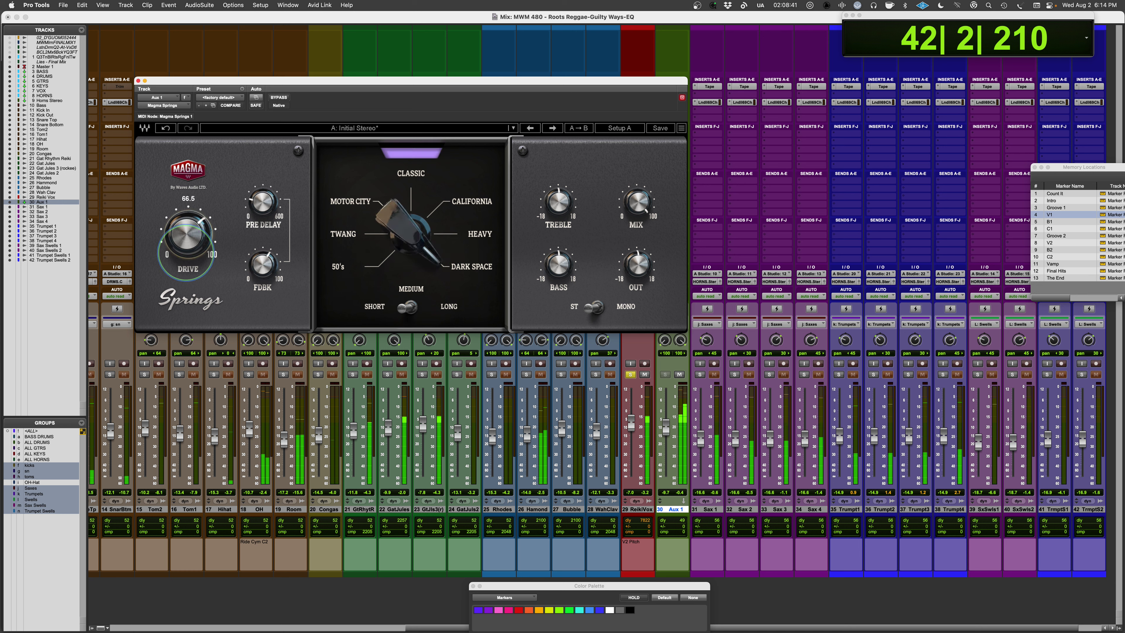
{"action": "left_click_drag", "start_coordinate": [262, 257], "coordinate": [252, 317]}
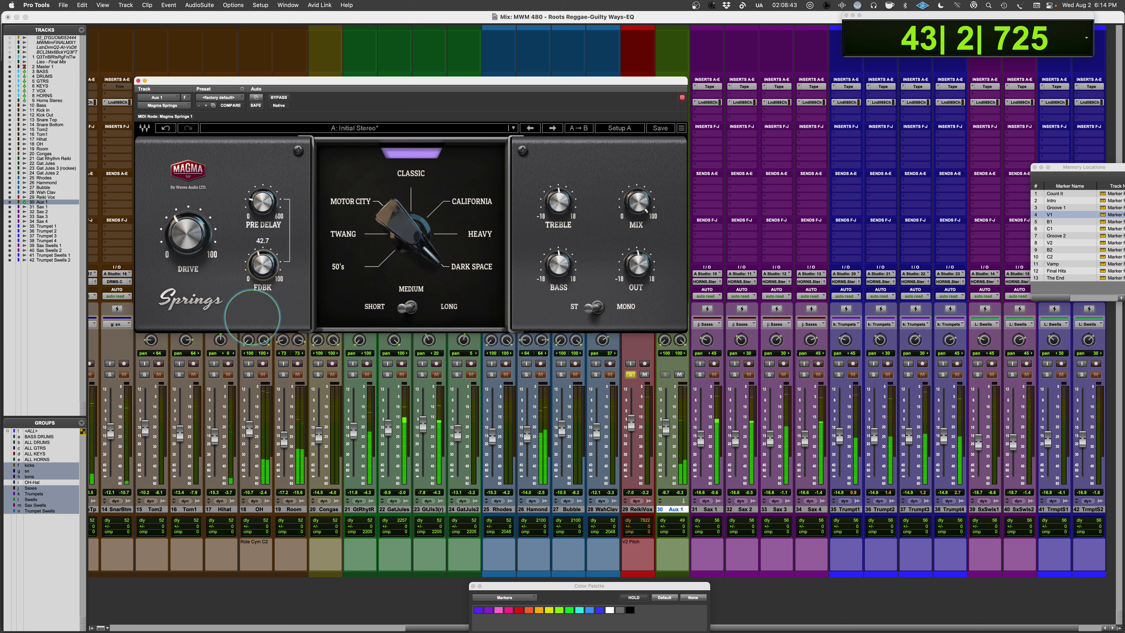
{"action": "left_click_drag", "start_coordinate": [183, 232], "coordinate": [184, 172]}
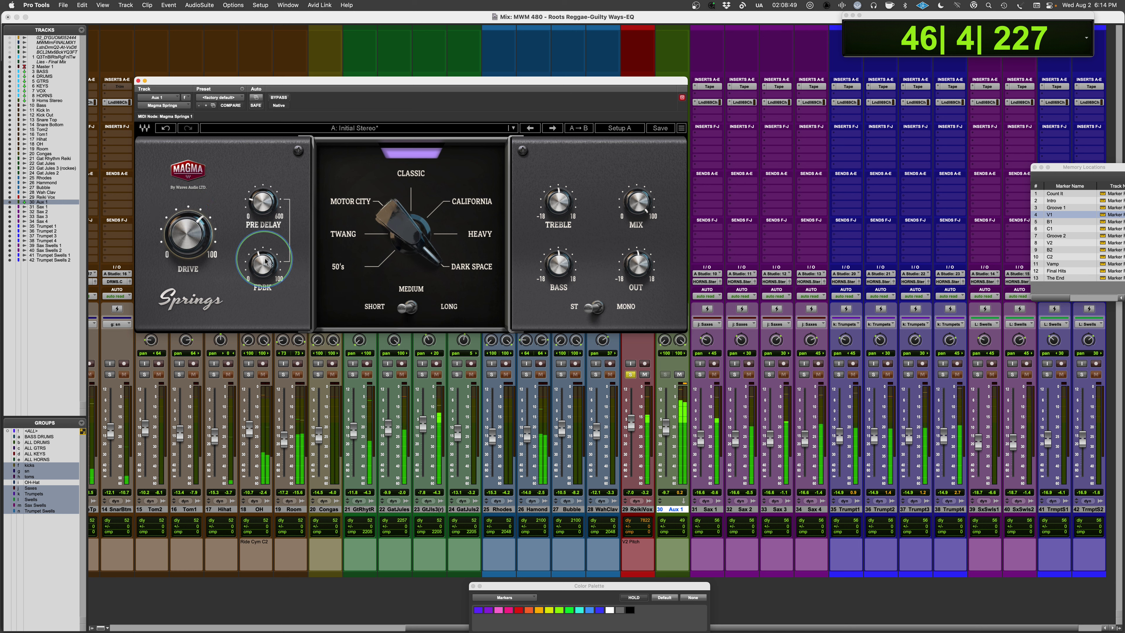
{"action": "left_click_drag", "start_coordinate": [262, 265], "coordinate": [262, 273]}
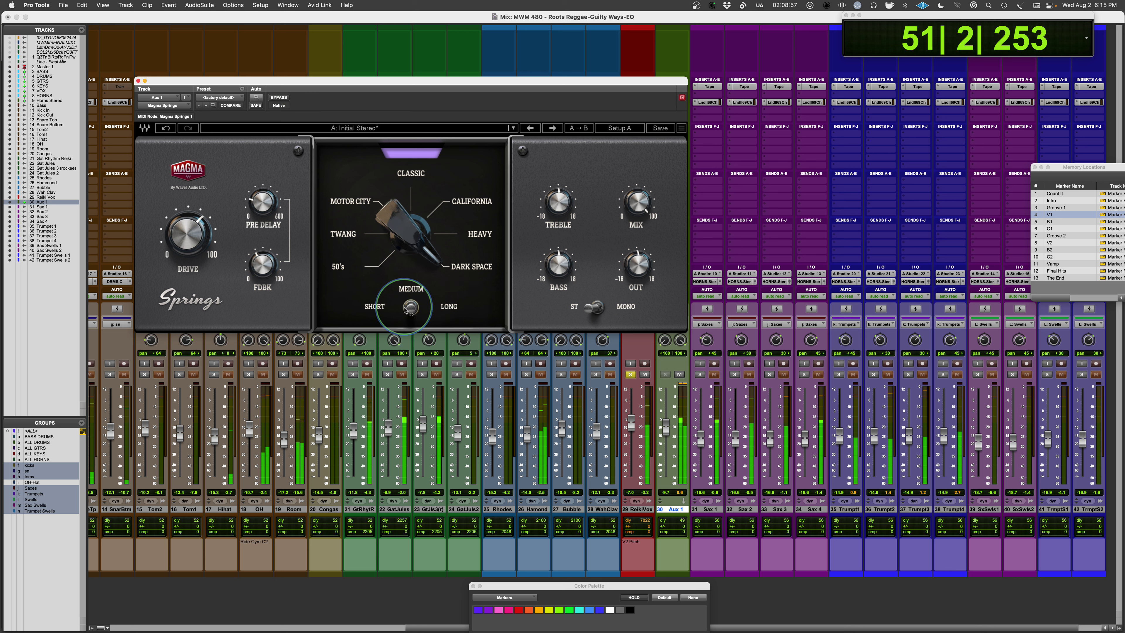
{"action": "left_click_drag", "start_coordinate": [406, 309], "coordinate": [454, 307]}
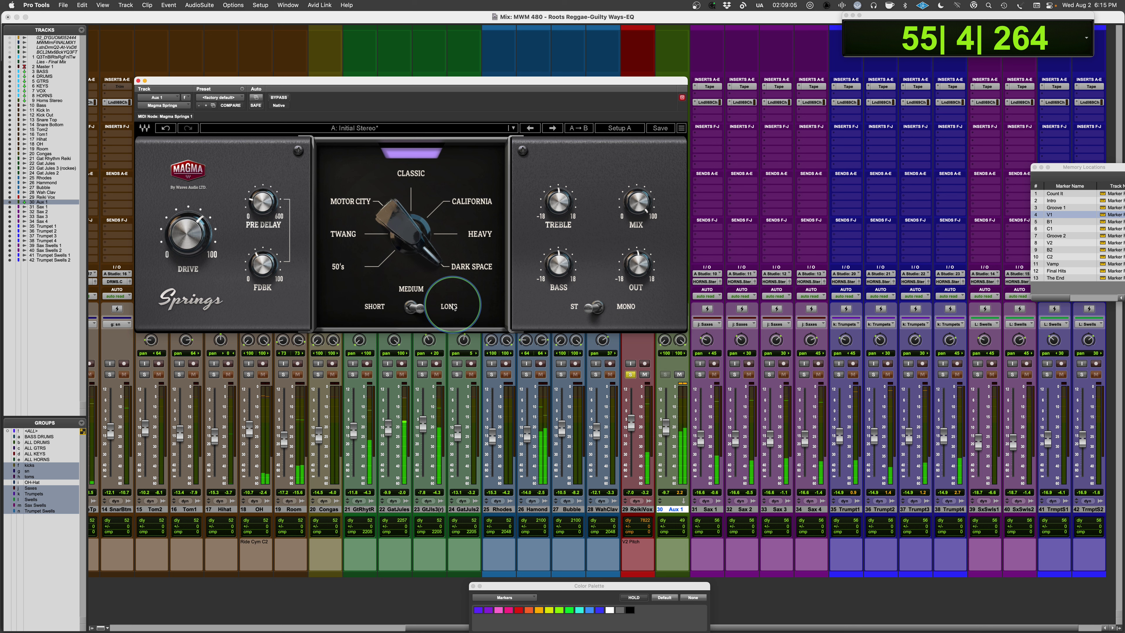
{"action": "key", "text": "space"}
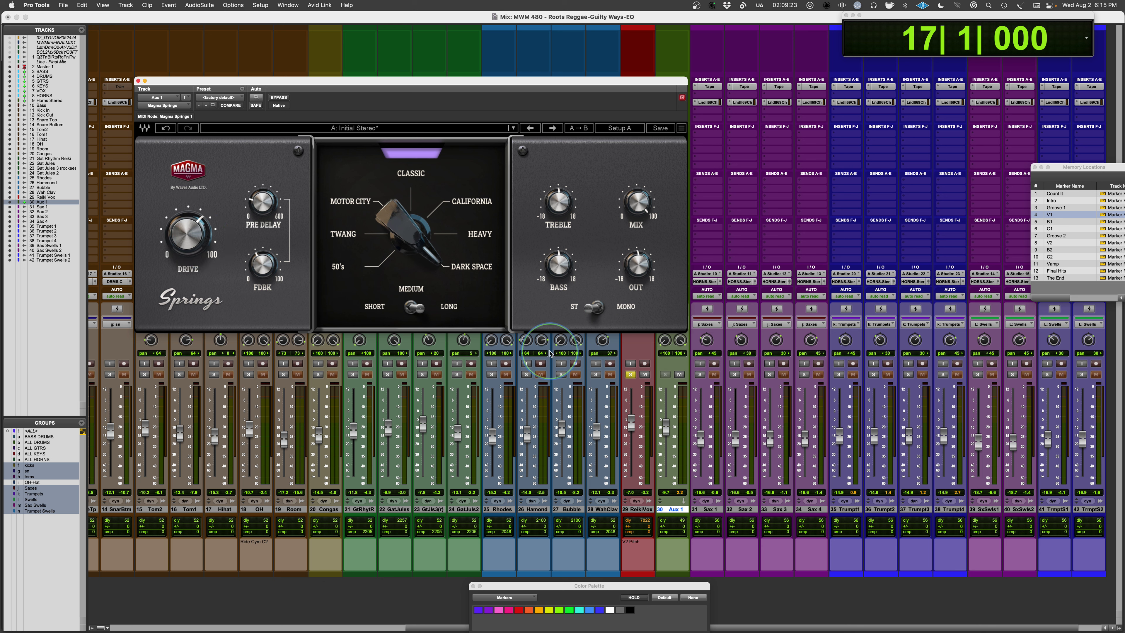
Step: Move the solo from vocal channel 29 to the GtRhyth channel and reposition the Magma Springs window
{"action": "left_click", "coordinate": [630, 374]}
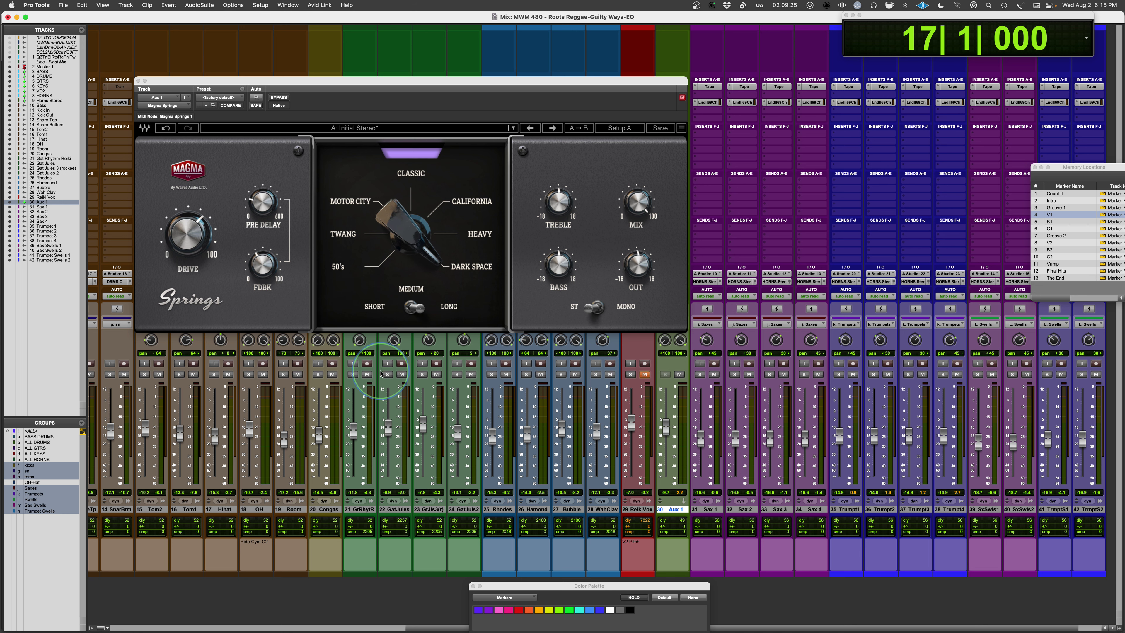
{"action": "left_click", "coordinate": [352, 375]}
{"action": "left_click_drag", "start_coordinate": [400, 82], "coordinate": [493, 32]}
Step: Listen to the soloed guitar from the Groove 1 marker and restart playback from the V1 marker
{"action": "left_click", "coordinate": [1052, 207]}
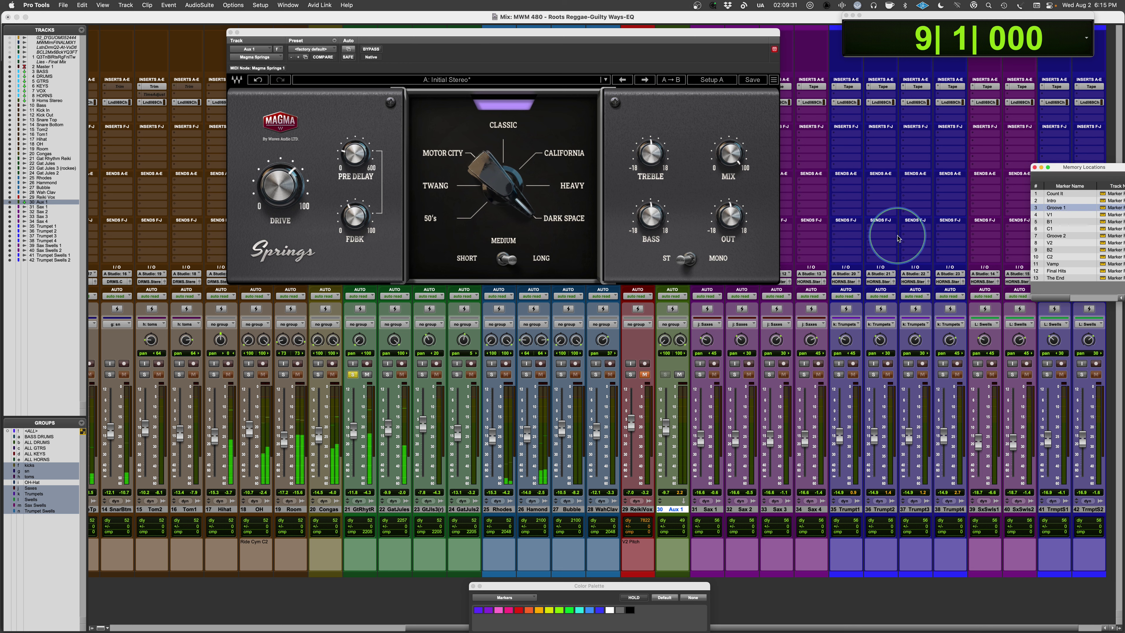
{"action": "key", "text": "space"}
{"action": "left_click", "coordinate": [1064, 216]}
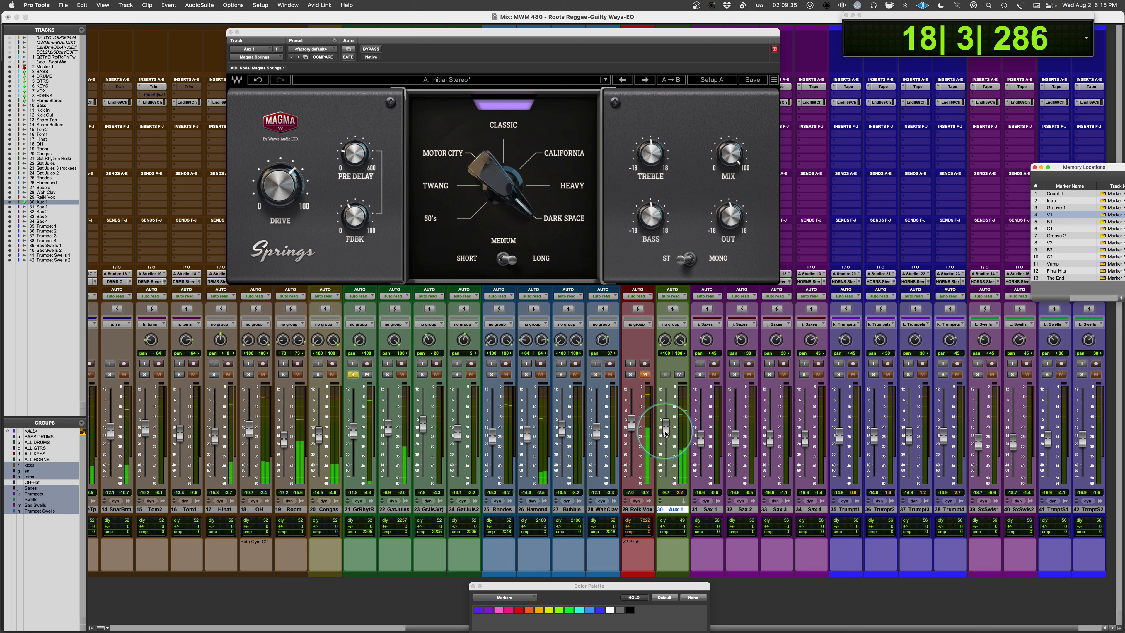
Step: Try the Motor City type on the guitar, switch to Twang, and adjust feedback and Drive, raising Drive to about 83.4
{"action": "left_click", "coordinate": [490, 176]}
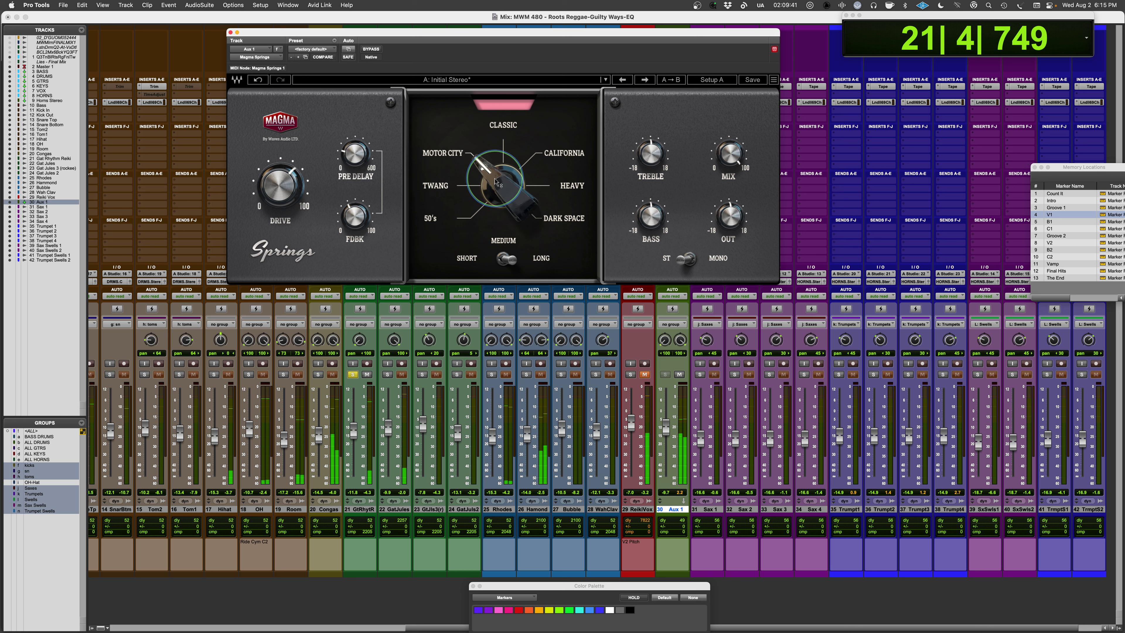
{"action": "left_click_drag", "start_coordinate": [495, 179], "coordinate": [483, 221]}
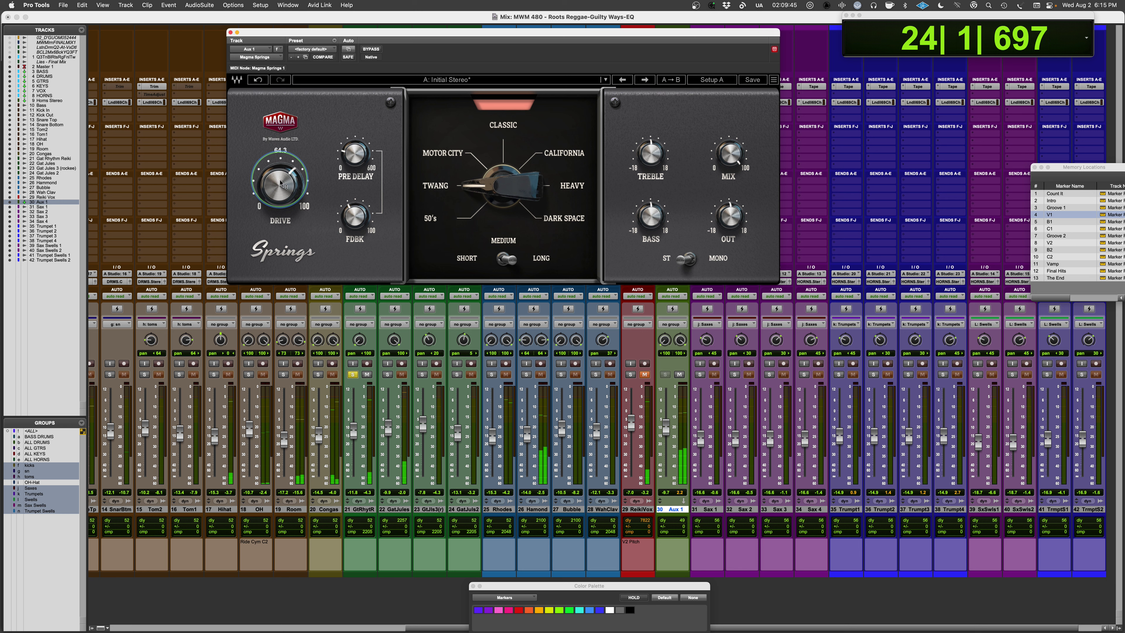
{"action": "mouse_move", "coordinate": [280, 183]}
{"action": "left_mouse_down"}
{"action": "mouse_move", "coordinate": [279, 290]}
{"action": "mouse_move", "coordinate": [282, 165]}
{"action": "left_mouse_up"}
{"action": "left_click_drag", "start_coordinate": [354, 217], "coordinate": [334, 277]}
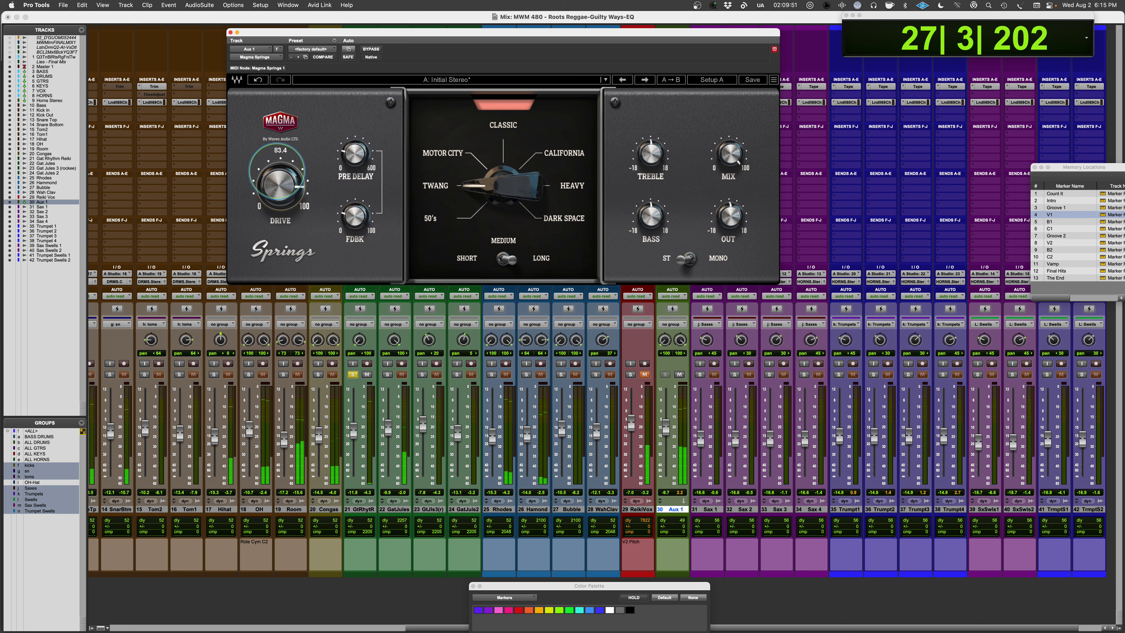
Step: Set the spring length to Medium with the Twang type and readjust Drive by ear
{"action": "left_click", "coordinate": [505, 257]}
{"action": "left_click", "coordinate": [504, 241]}
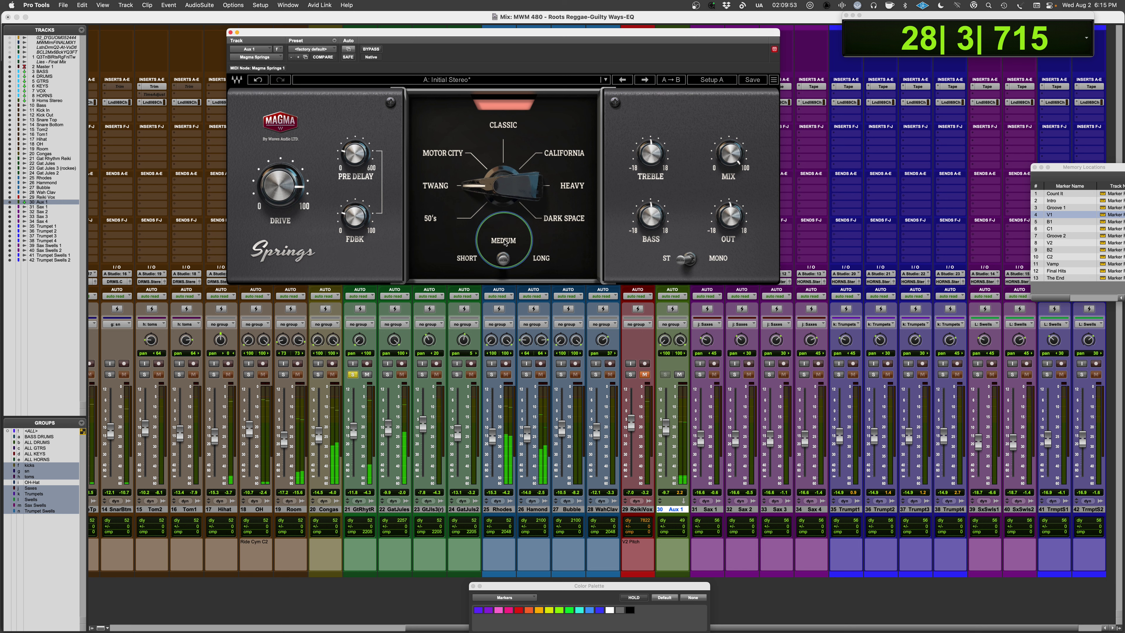
{"action": "left_click_drag", "start_coordinate": [310, 196], "coordinate": [274, 225]}
Step: Switch the reverb to the 50's type and lower Drive and feedback by ear, with Drive at about 69.6
{"action": "left_click_drag", "start_coordinate": [503, 185], "coordinate": [507, 181]}
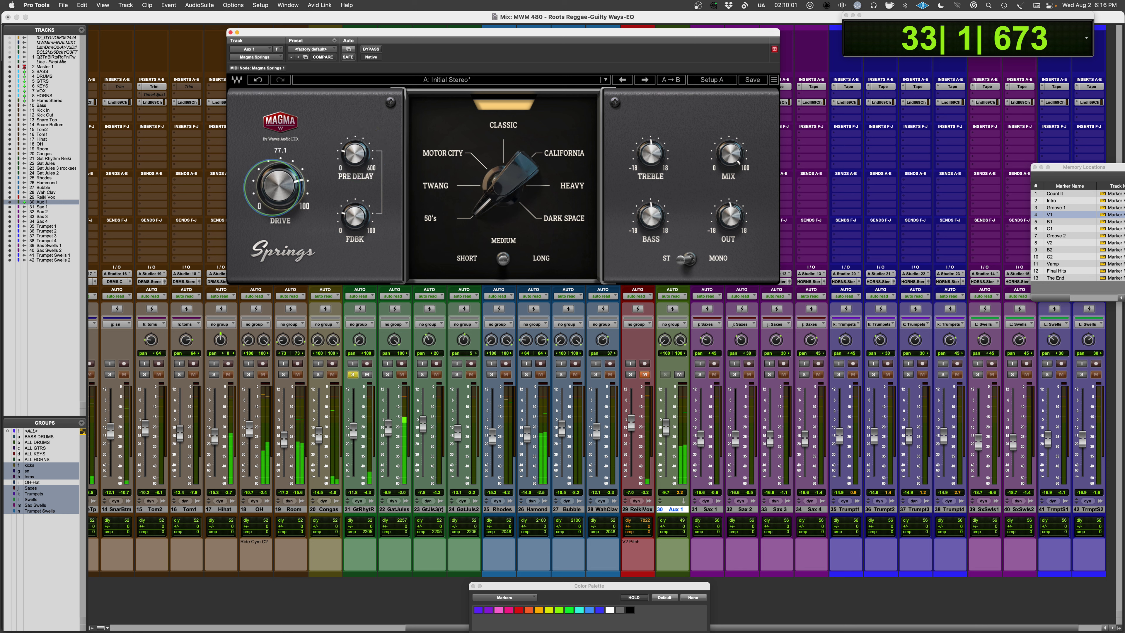
{"action": "left_click_drag", "start_coordinate": [354, 216], "coordinate": [333, 239]}
{"action": "left_click_drag", "start_coordinate": [268, 170], "coordinate": [271, 212]}
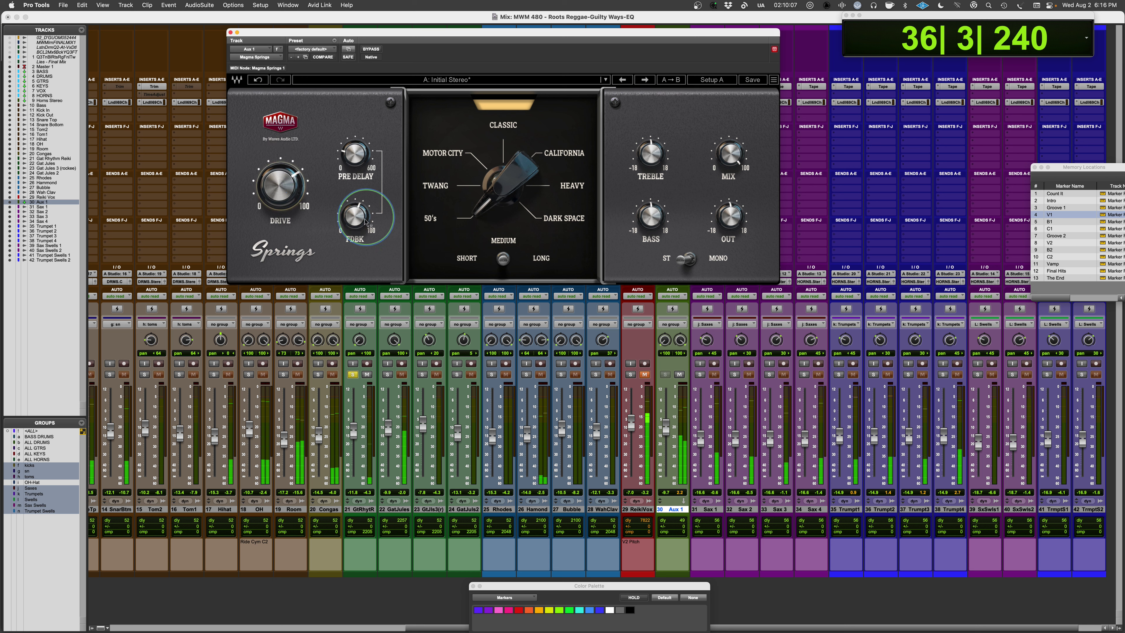
Step: Sweep Pre Delay and feedback by ear with the 50's type, trim Drive, and stop playback
{"action": "left_click", "coordinate": [351, 163]}
{"action": "left_click_drag", "start_coordinate": [351, 163], "coordinate": [351, 175]}
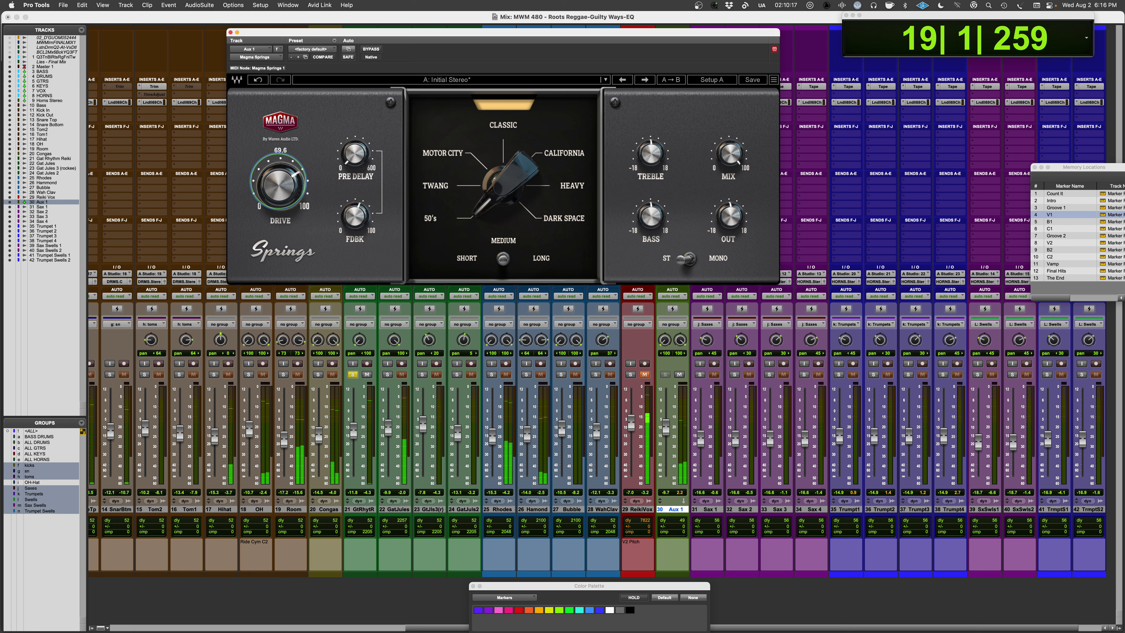
{"action": "left_click_drag", "start_coordinate": [341, 165], "coordinate": [346, 87]}
{"action": "left_click_drag", "start_coordinate": [351, 208], "coordinate": [352, 325]}
{"action": "left_click_drag", "start_coordinate": [345, 123], "coordinate": [349, 272]}
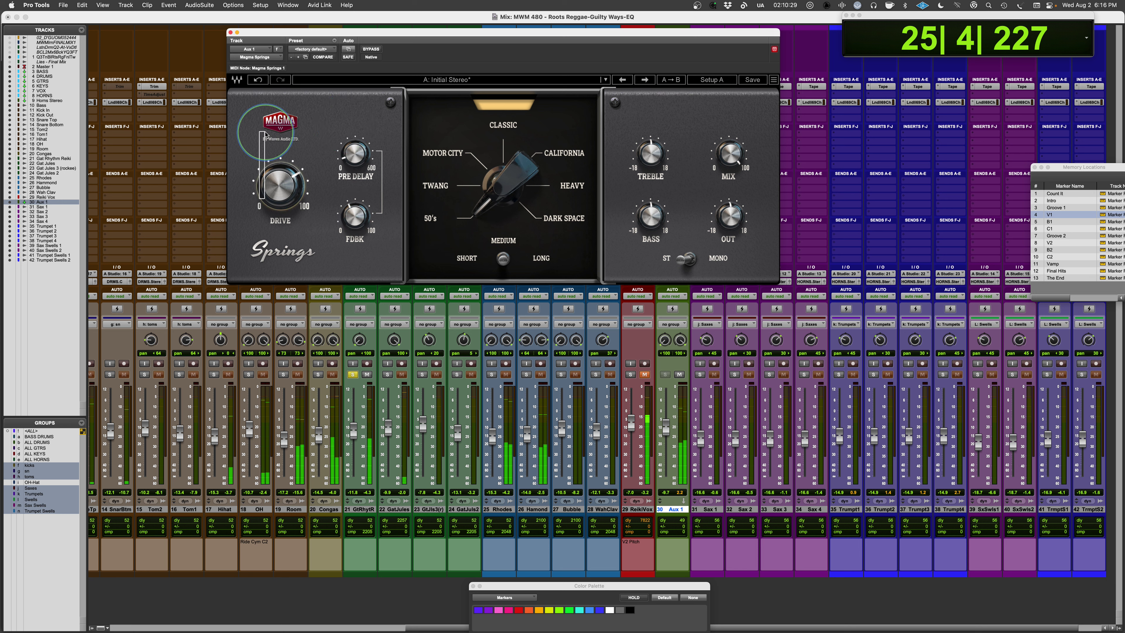
{"action": "mouse_move", "coordinate": [284, 190]}
{"action": "left_mouse_down"}
{"action": "mouse_move", "coordinate": [261, 119]}
{"action": "mouse_move", "coordinate": [276, 176]}
{"action": "left_mouse_up"}
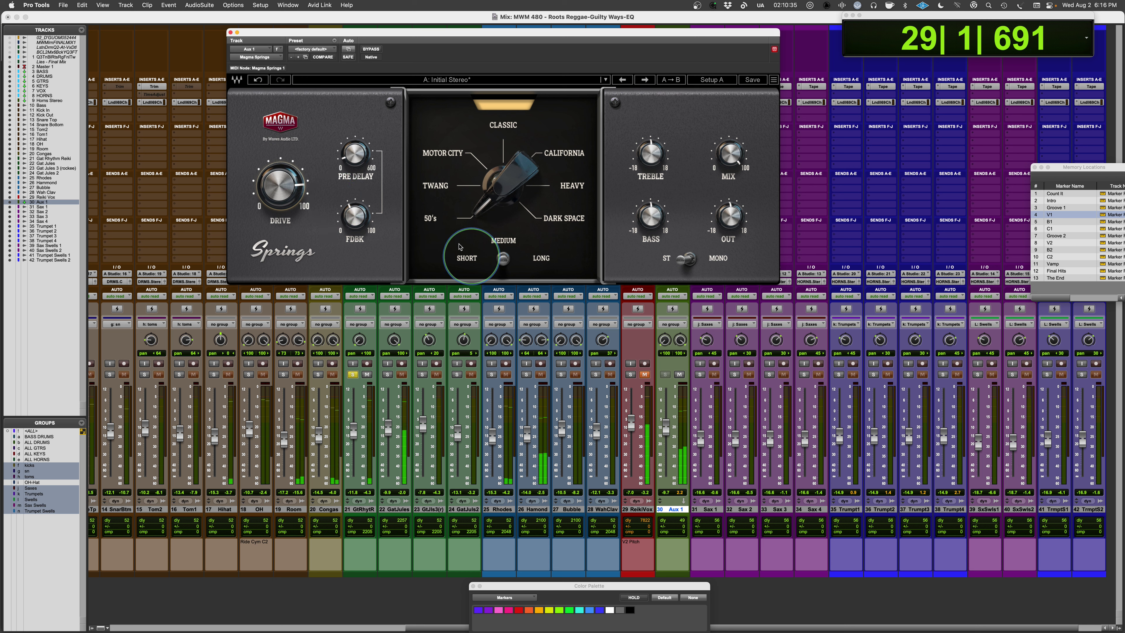
{"action": "key", "text": "space"}
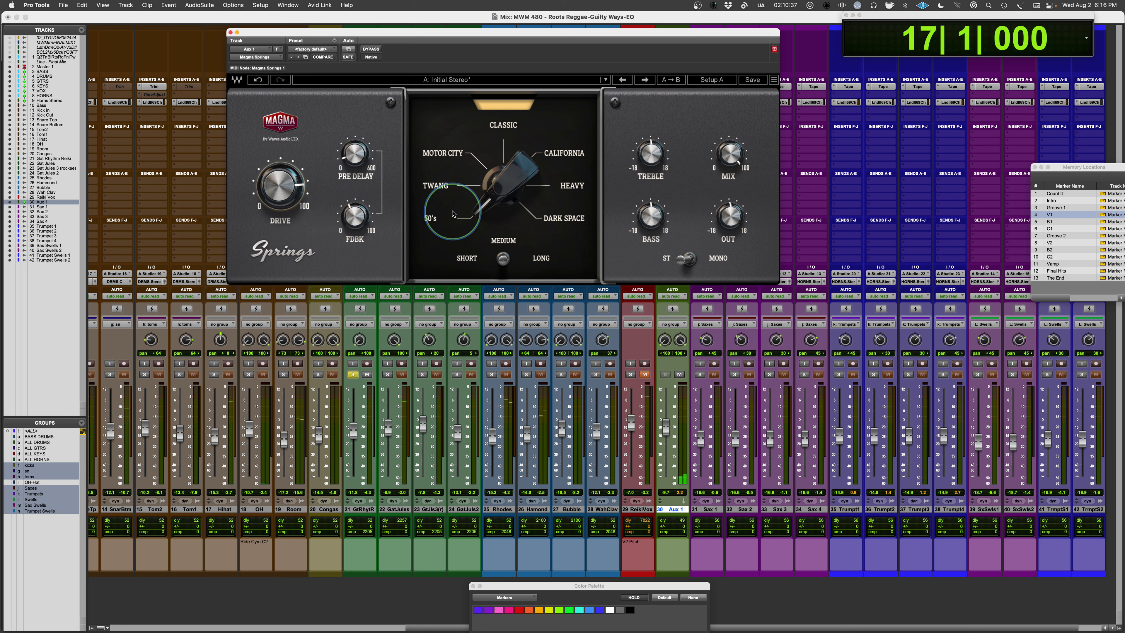